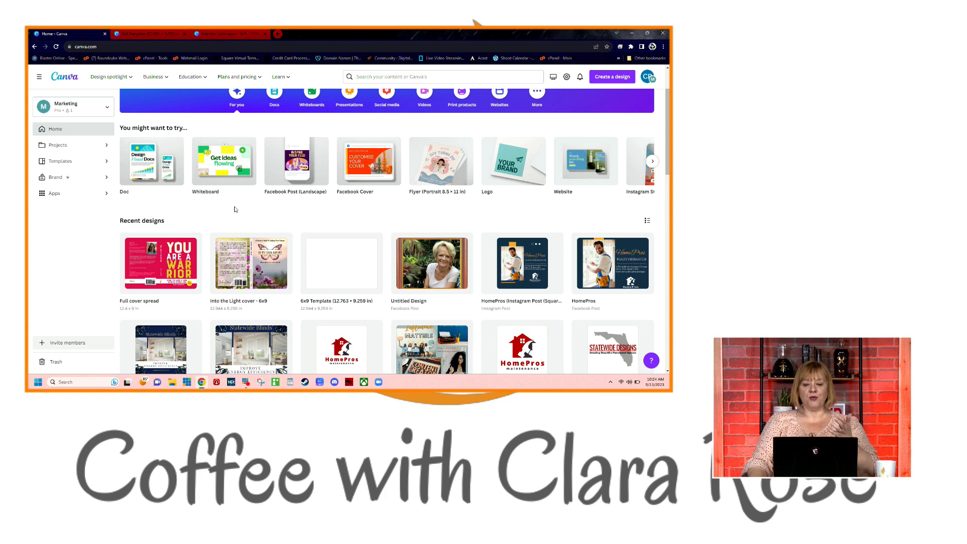
# Step: Create a blank Book Cover design of 1410 × 2250 px from the suggested design types
pyautogui.scroll(1, 235, 209)
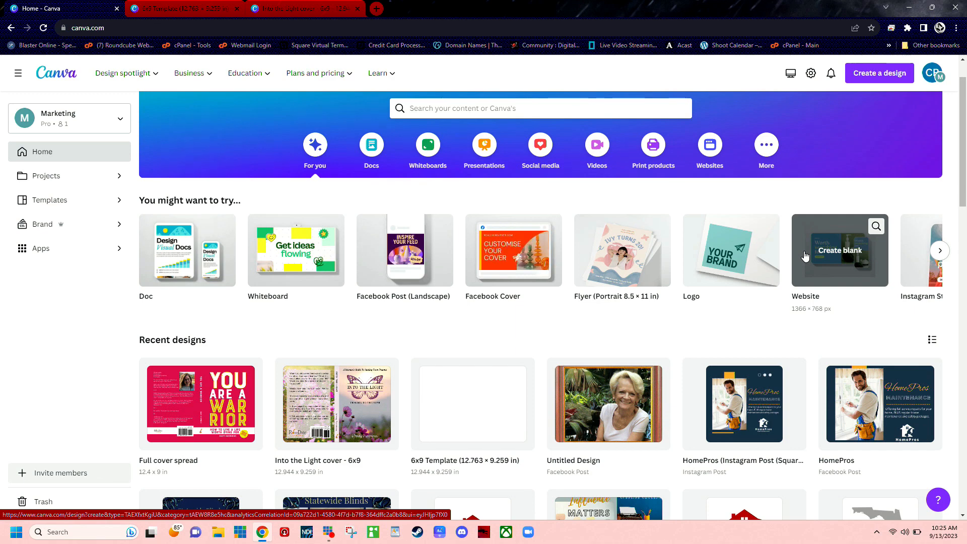
pyautogui.scroll(-1, 805, 256)
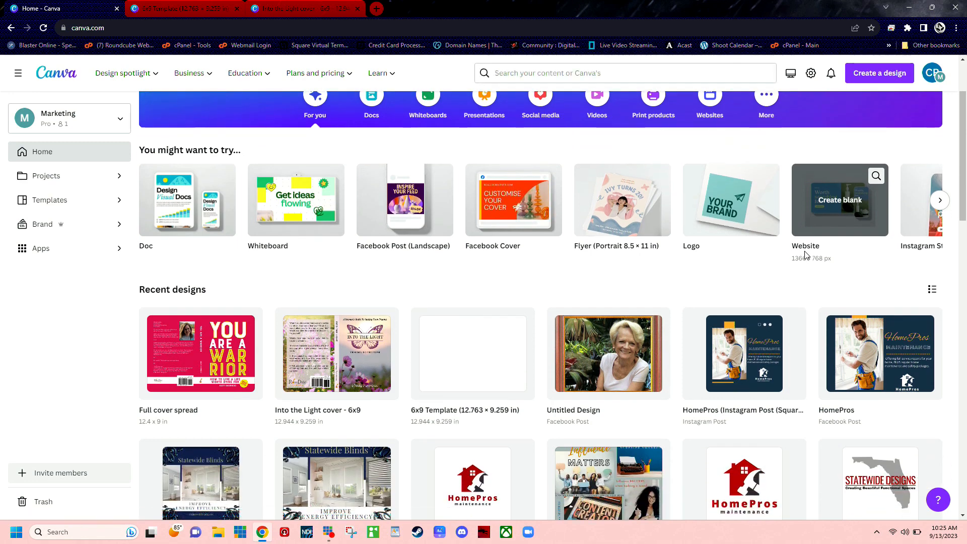
pyautogui.scroll(2, 805, 256)
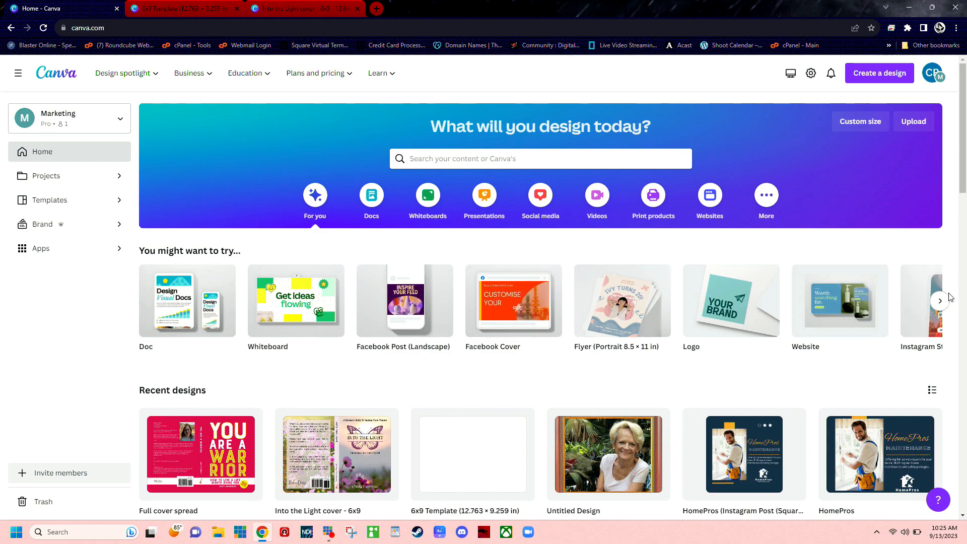
pyautogui.click(940, 301)
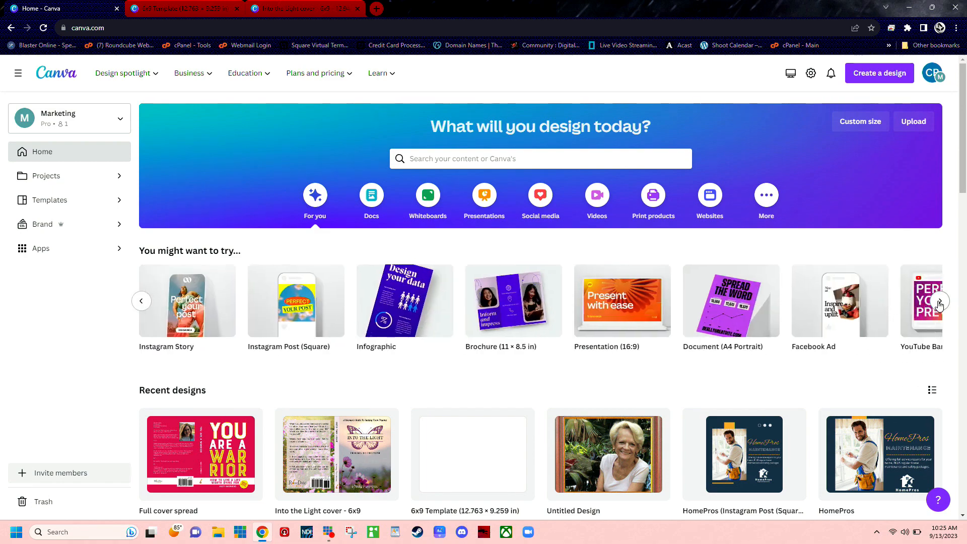
pyautogui.click(940, 302)
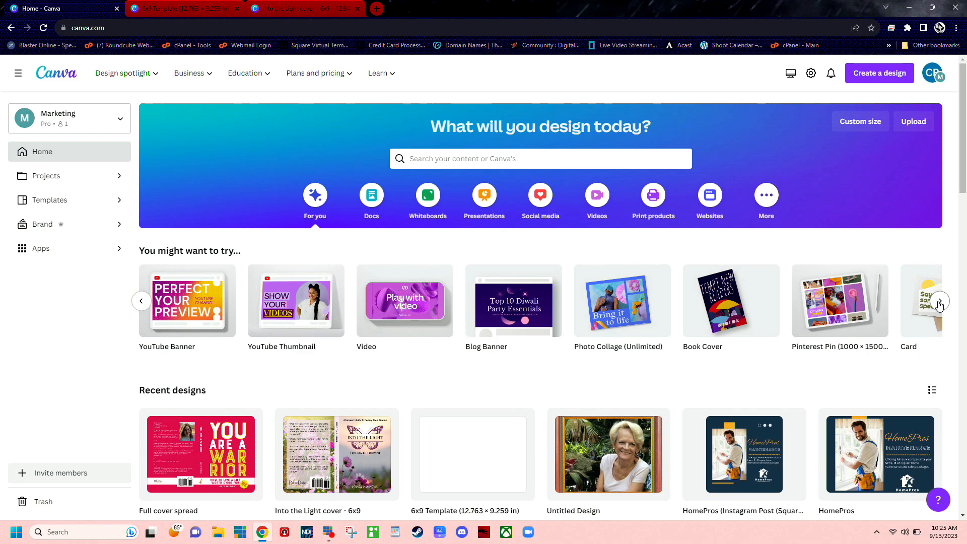
pyautogui.moveTo(742, 317)
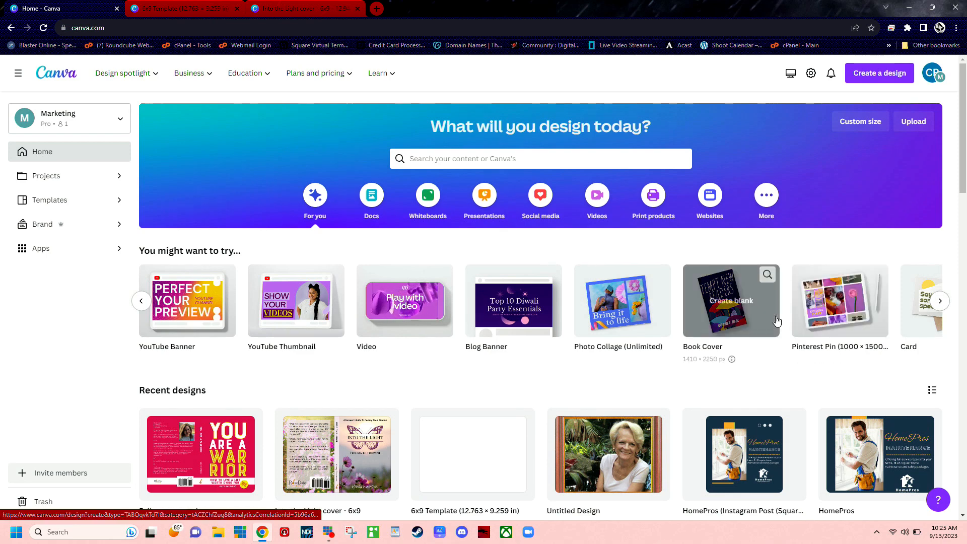
pyautogui.click(740, 312)
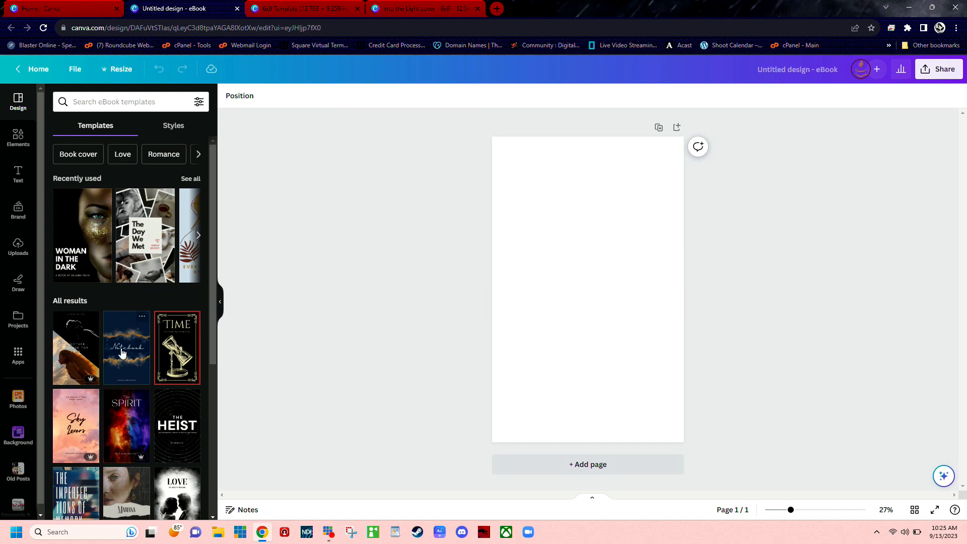
# Step: Apply the recently used "Woman in the Dark" template to the blank cover and view its background photo's crop without changing it
pyautogui.scroll(-2, 123, 362)
pyautogui.scroll(-2, 128, 375)
pyautogui.scroll(3, 128, 376)
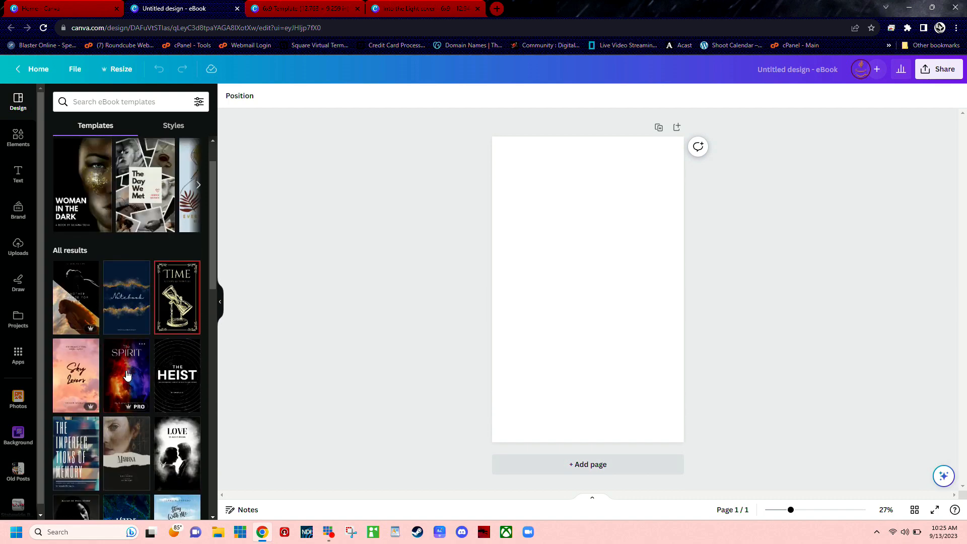
pyautogui.scroll(1, 127, 375)
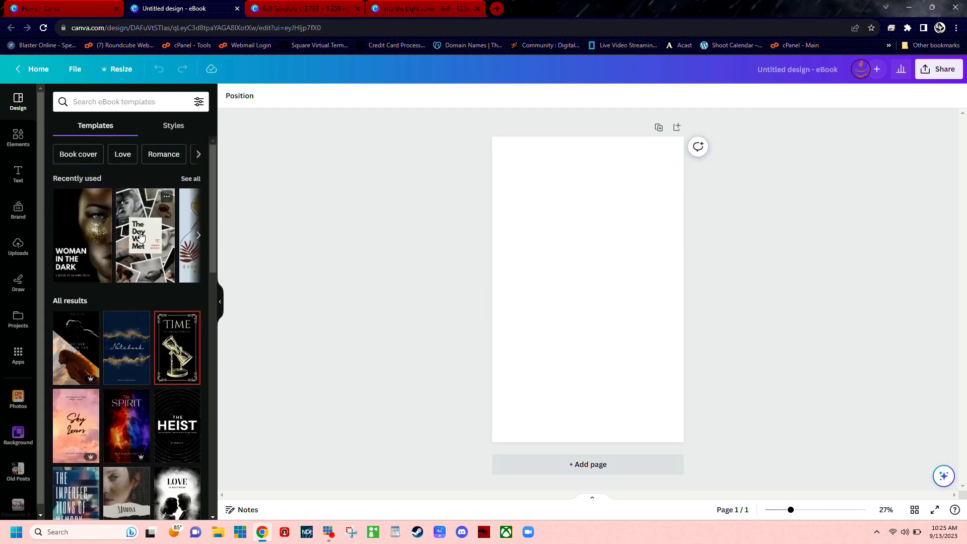
pyautogui.click(98, 226)
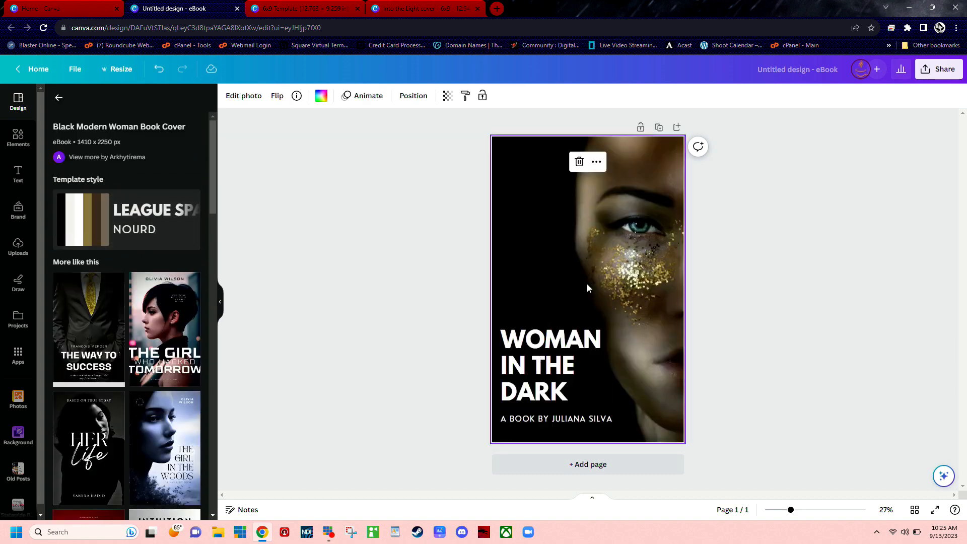
pyautogui.doubleClick(578, 239)
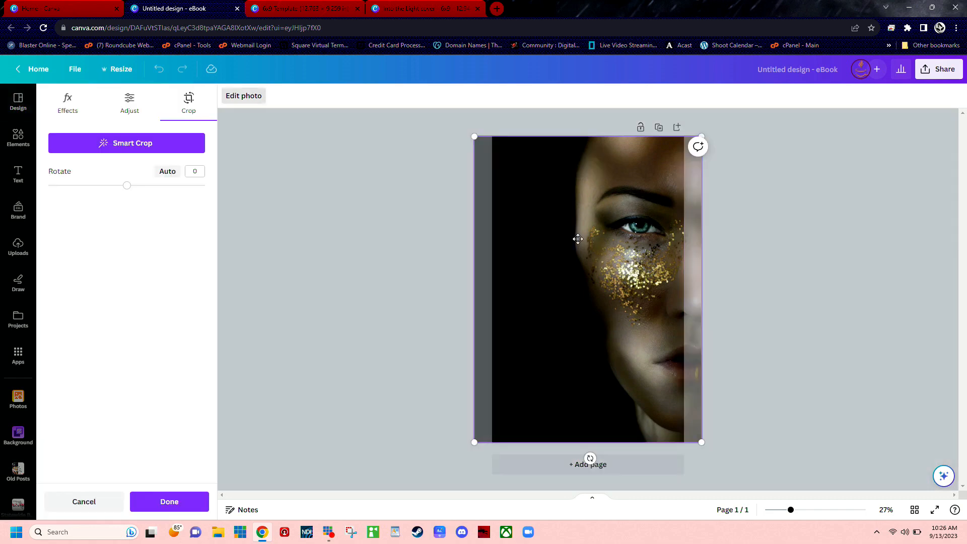
pyautogui.click(96, 500)
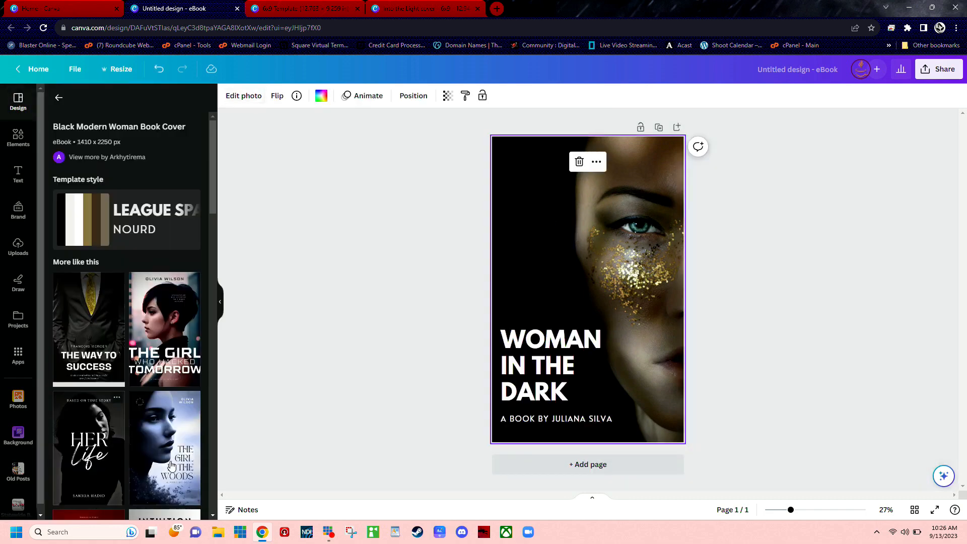
# Step: Replace the cover with the similar "The Girl in the Woods" template and look through the related templates
pyautogui.click(154, 434)
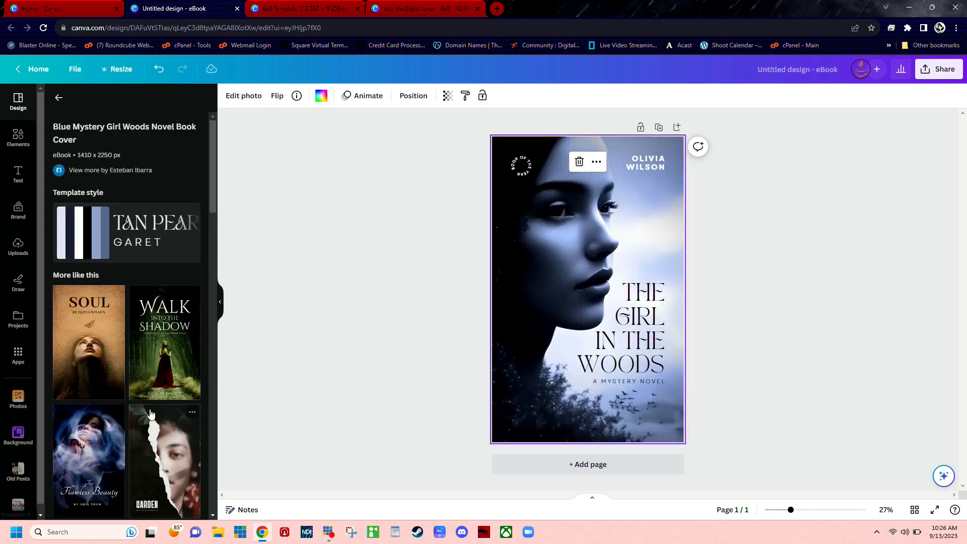
pyautogui.scroll(-6, 150, 413)
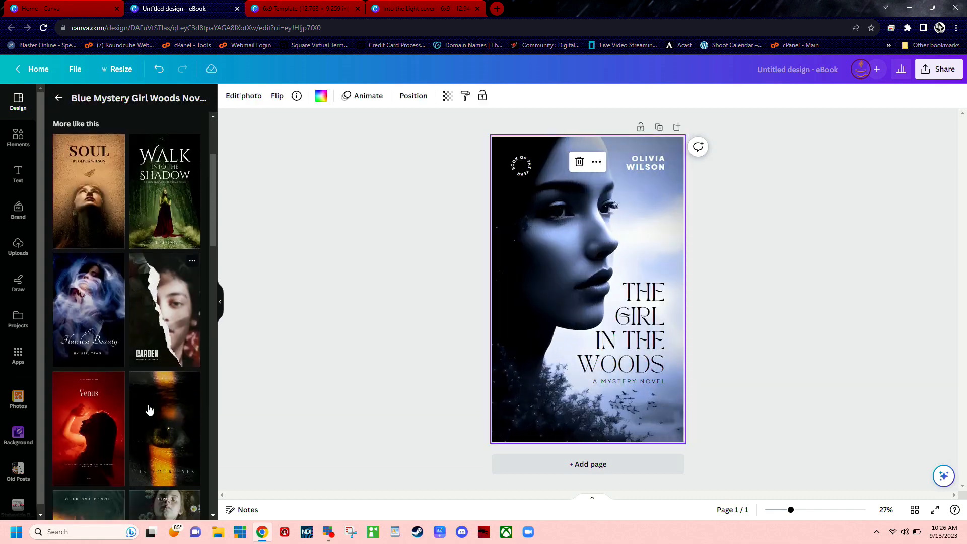
pyautogui.scroll(5, 149, 409)
pyautogui.scroll(1, 149, 409)
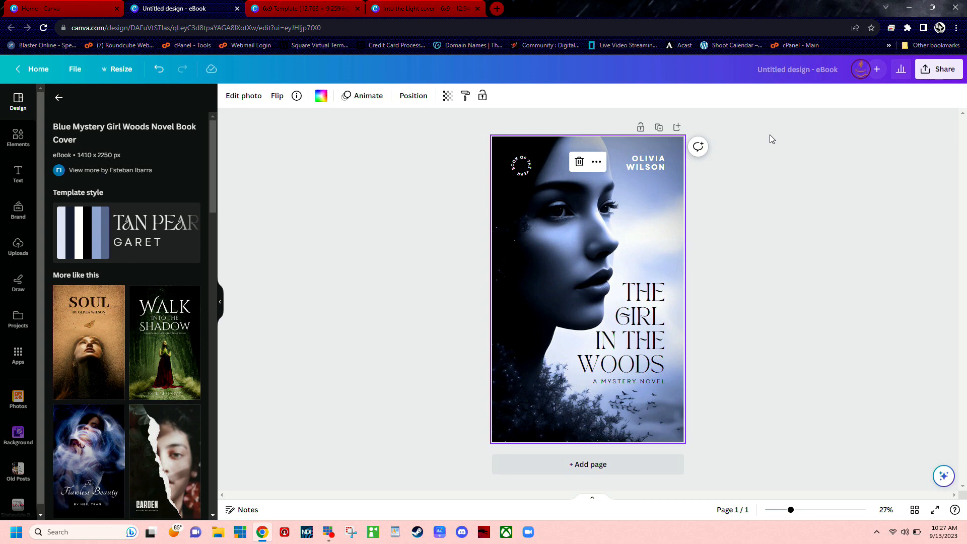
# Step: Close the eBook design and check the custom width and height of the open 6x9 Template design without resizing it
pyautogui.click(237, 8)
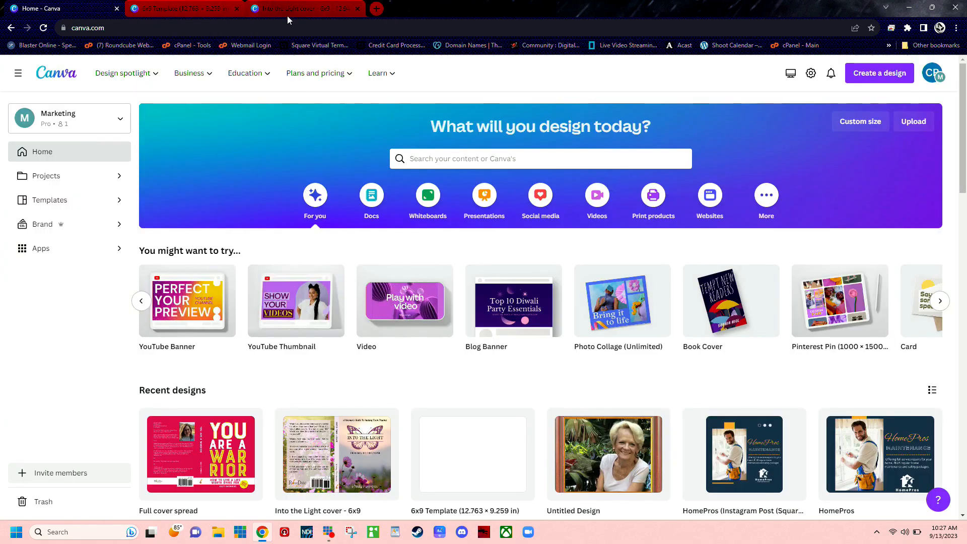
pyautogui.click(222, 10)
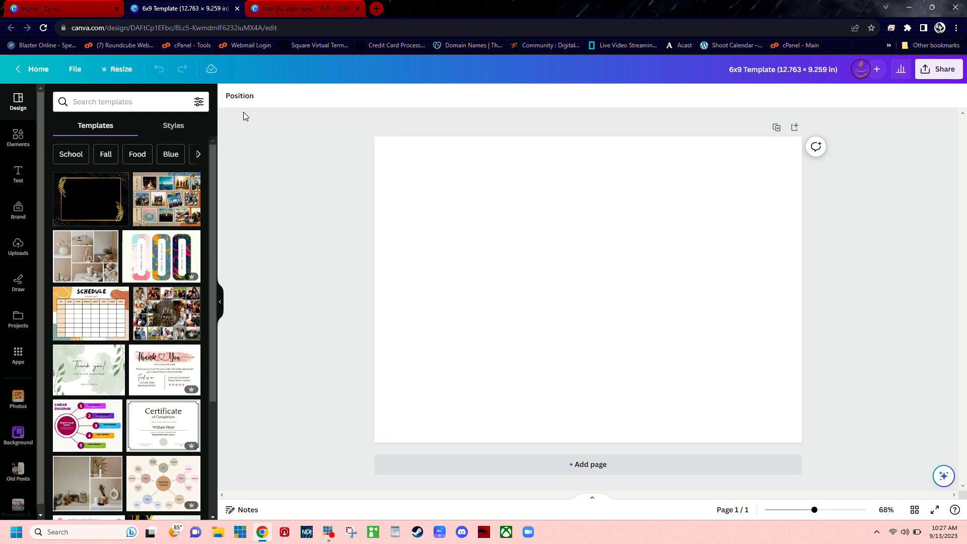
pyautogui.click(119, 73)
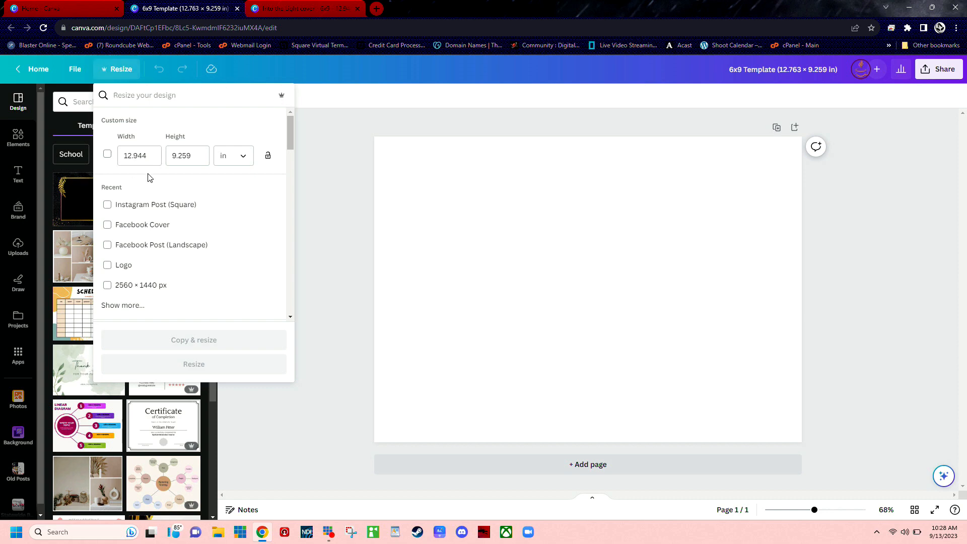
pyautogui.click(342, 171)
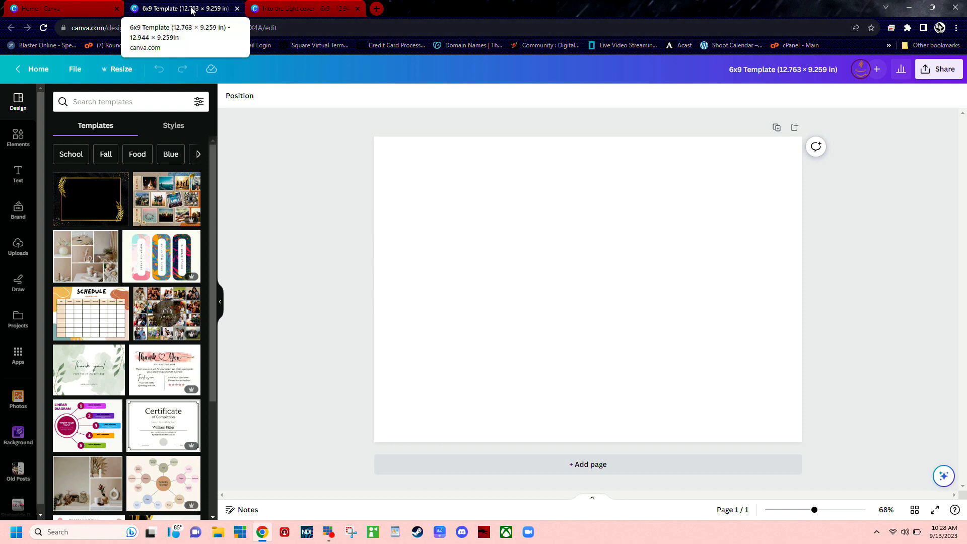
# Step: Switch to the Into the Light cover design and try shifting the front cover photo within its crop frame, discarding the change
pyautogui.click(291, 8)
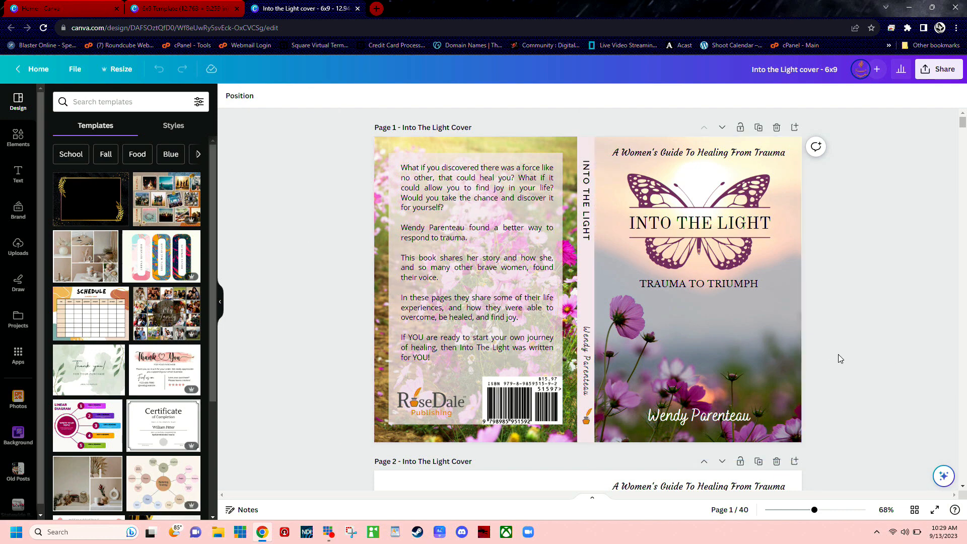
pyautogui.doubleClick(743, 343)
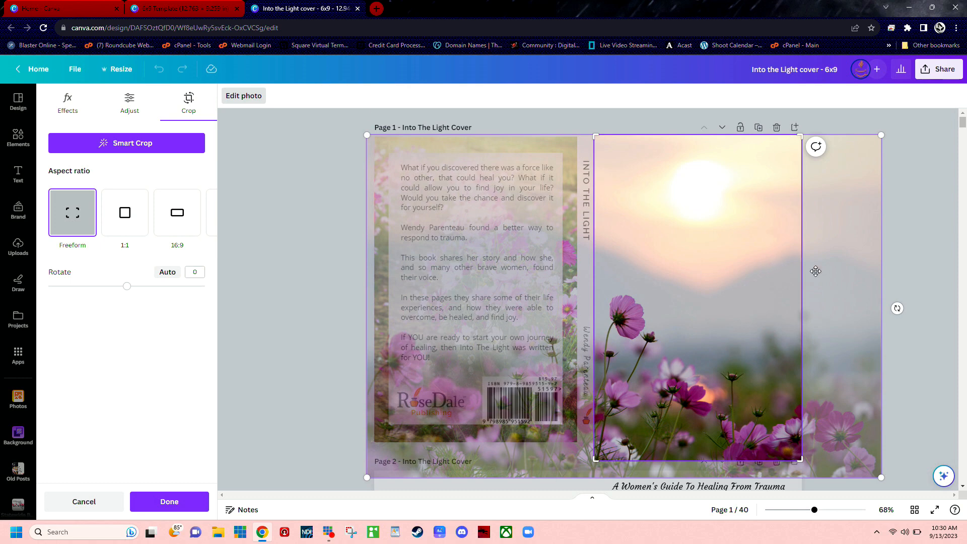
pyautogui.moveTo(844, 272)
pyautogui.mouseDown()
pyautogui.moveTo(829, 270)
pyautogui.moveTo(850, 273)
pyautogui.mouseUp()
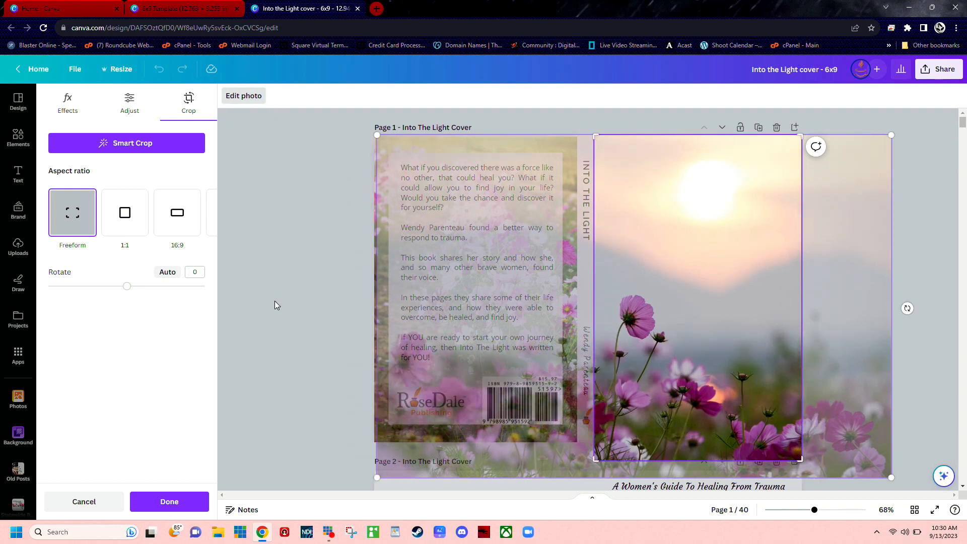
pyautogui.click(76, 502)
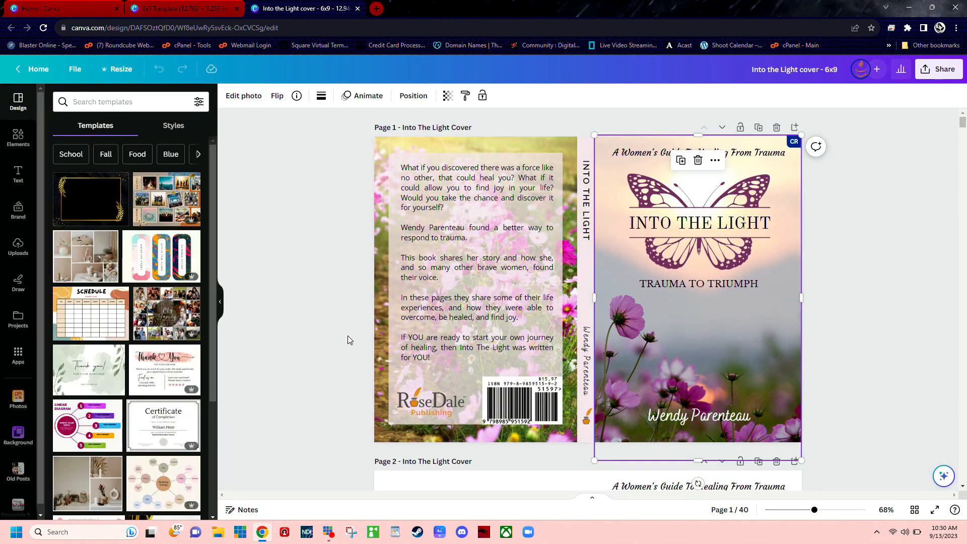
pyautogui.click(331, 325)
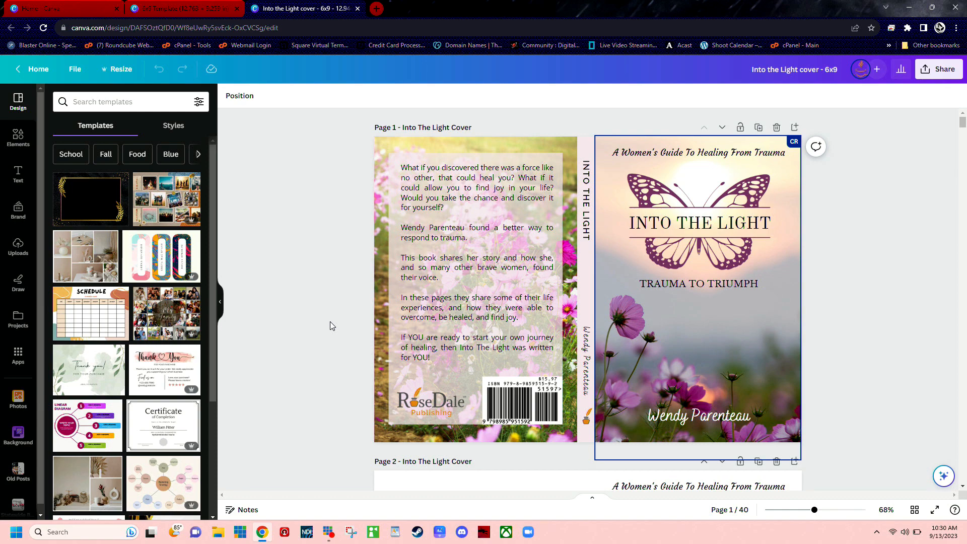
# Step: Examine the full flower field photo behind the back cover in crop mode, leaving its crop unchanged
pyautogui.click(380, 440)
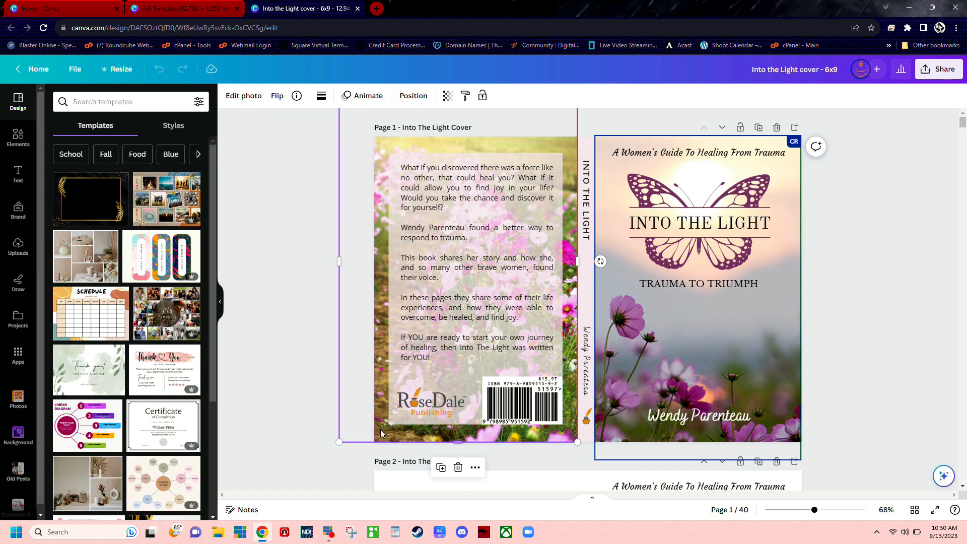
pyautogui.doubleClick(380, 416)
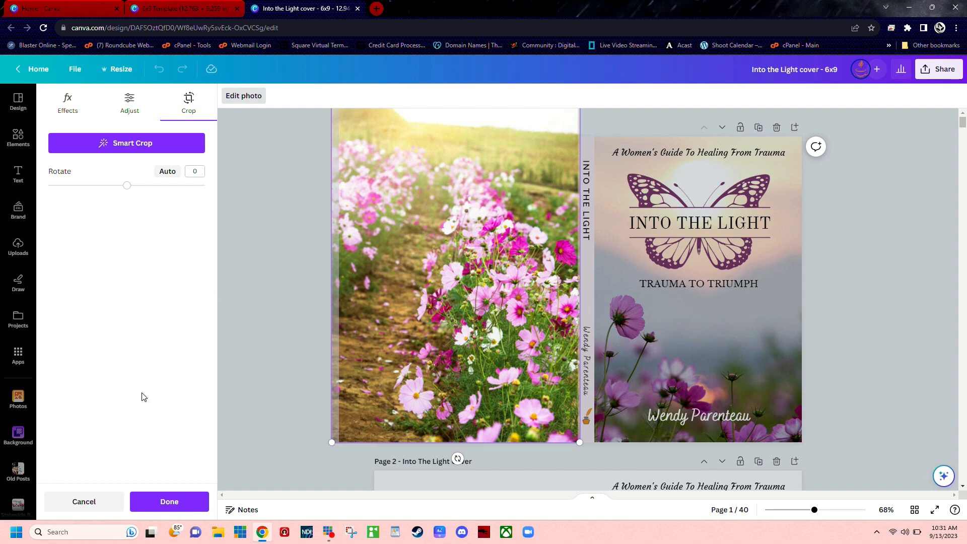
pyautogui.click(80, 502)
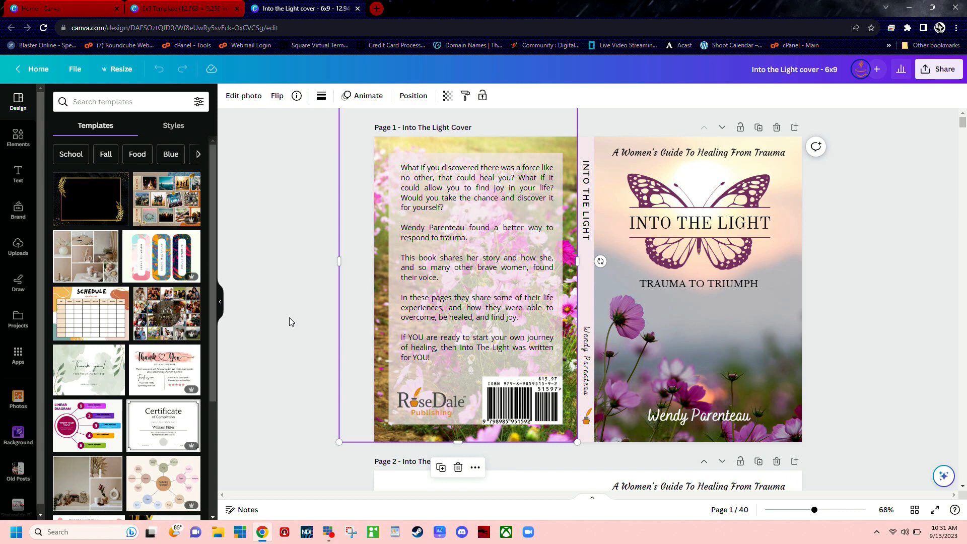
pyautogui.click(278, 288)
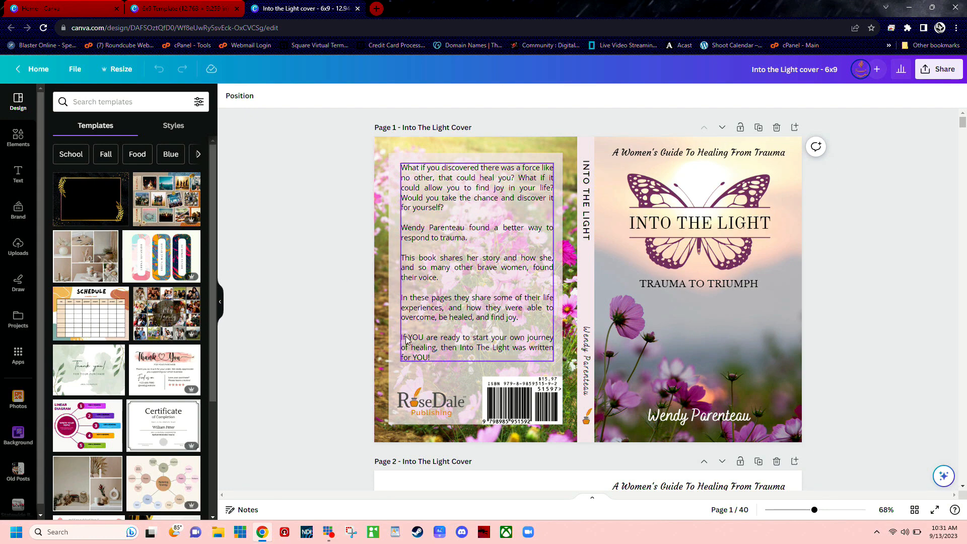
# Step: View the alternative shapes for the translucent rectangle behind the back cover text and try a slight resize of it
pyautogui.click(407, 373)
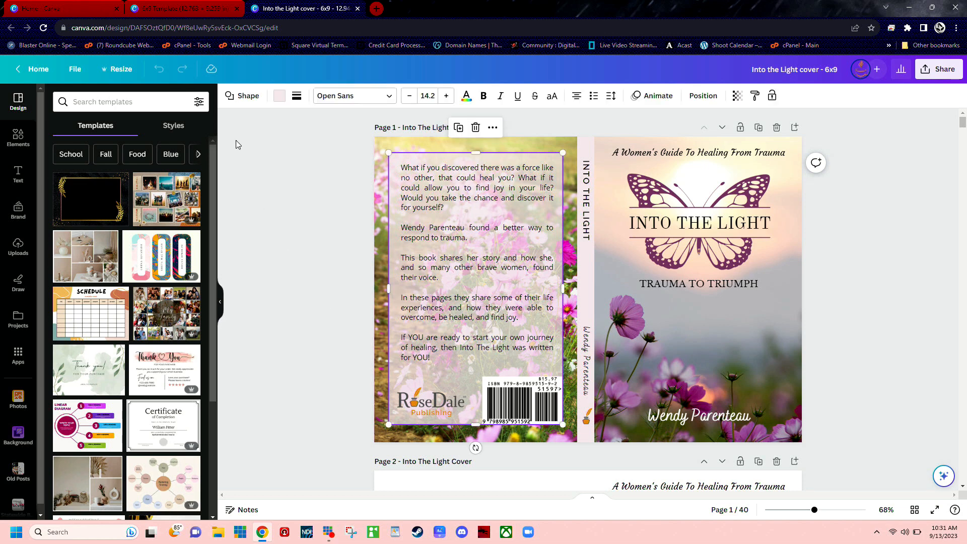
pyautogui.click(248, 97)
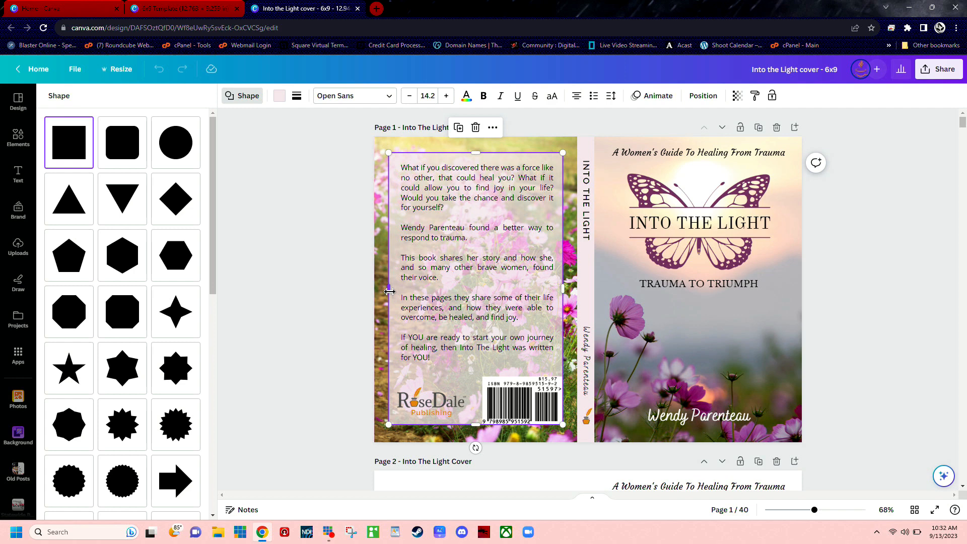
pyautogui.moveTo(390, 291); pyautogui.dragTo(388, 291)
pyautogui.click(161, 73)
pyautogui.click(288, 219)
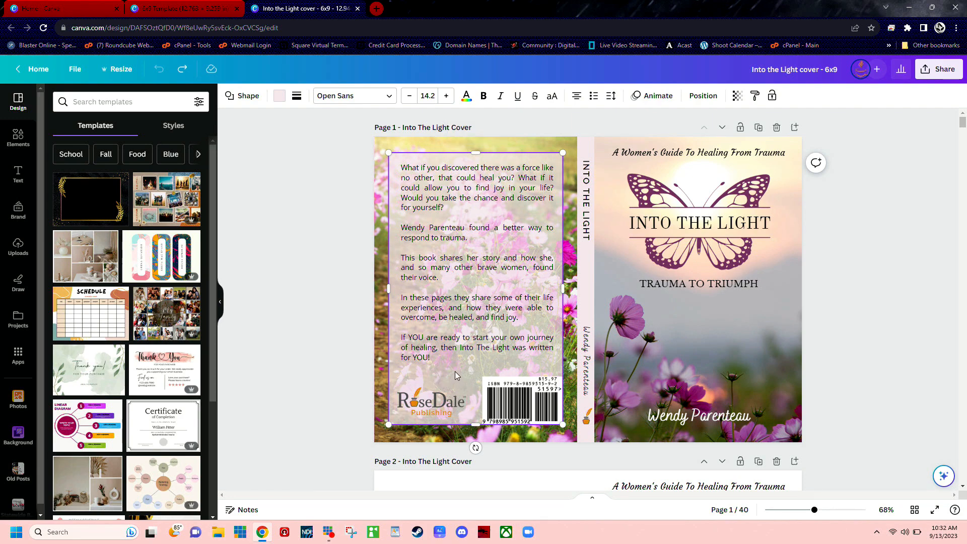
# Step: View the fill colour choices for the back cover rectangle, and with the blurb text selected open the options for adding text
pyautogui.click(280, 97)
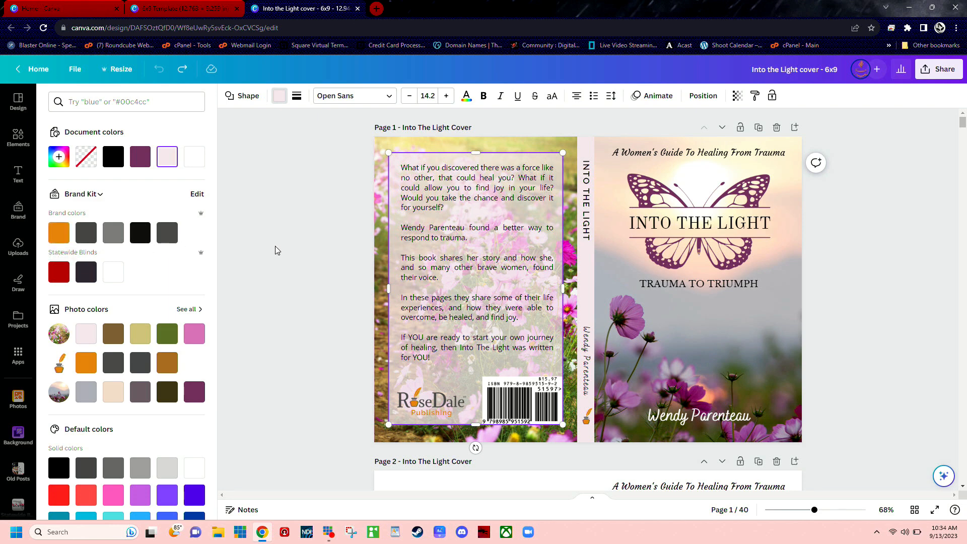
pyautogui.click(292, 244)
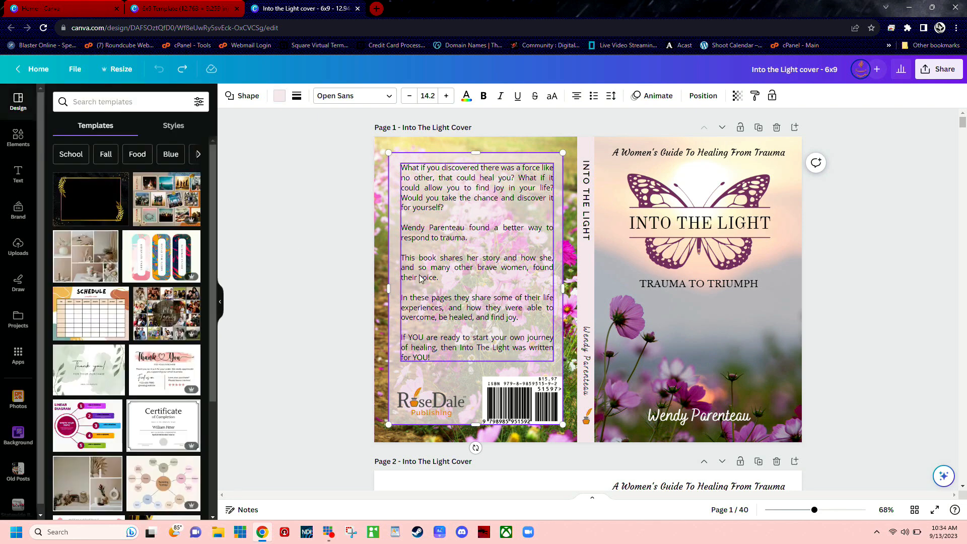
pyautogui.click(432, 310)
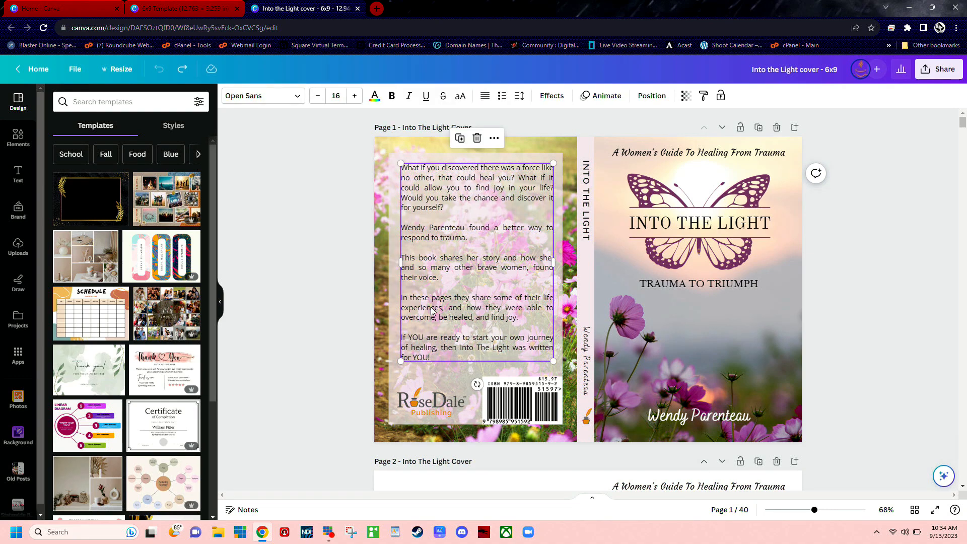
pyautogui.click(18, 174)
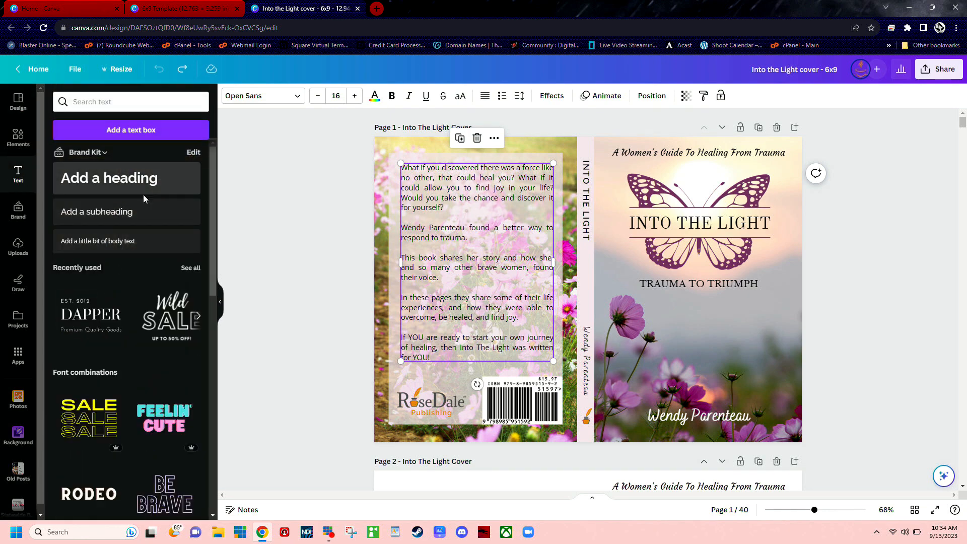
# Step: Browse the font combinations, add a heading text box and place it below the TRAUMA TO TRIUMPH subtitle on the front cover
pyautogui.scroll(-10, 132, 312)
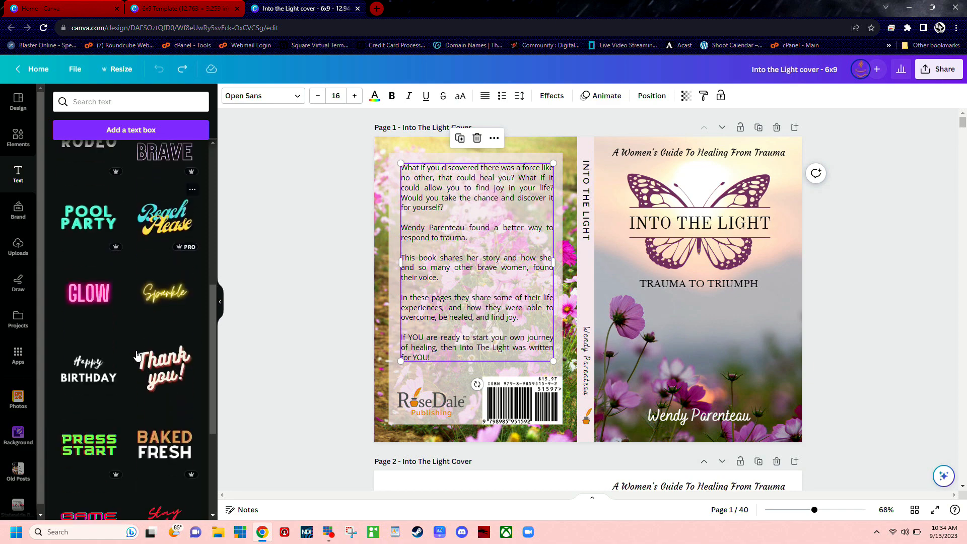
pyautogui.scroll(-5, 137, 356)
pyautogui.scroll(9, 137, 356)
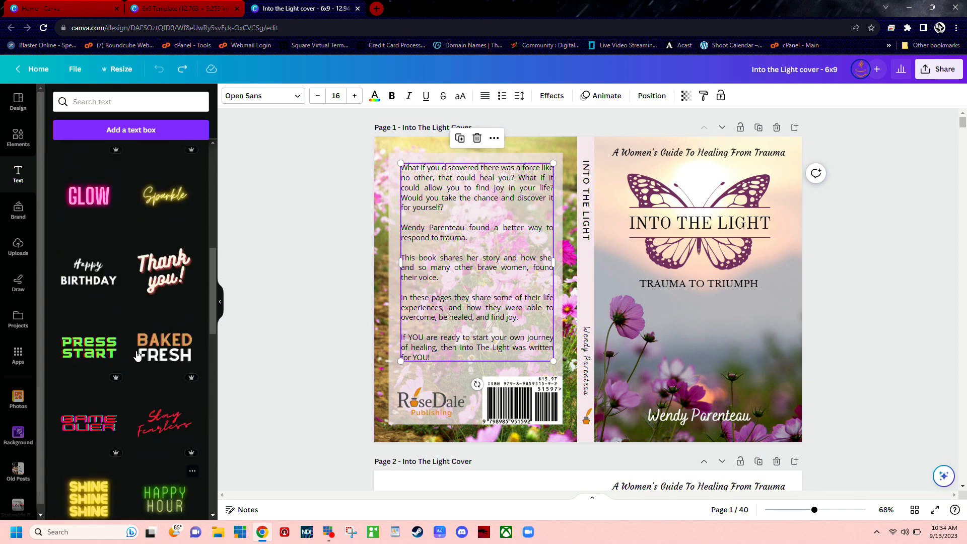
pyautogui.scroll(5, 137, 356)
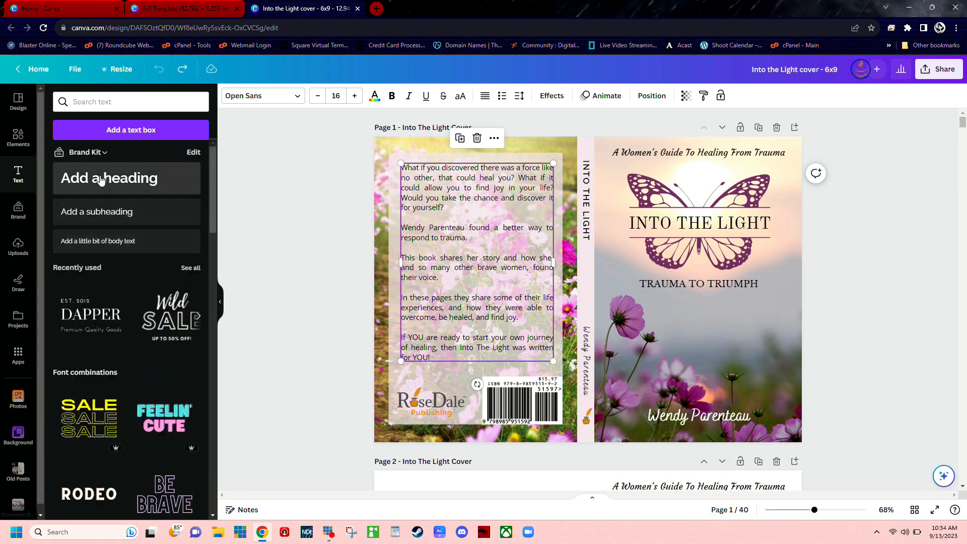
pyautogui.click(288, 292)
pyautogui.click(129, 187)
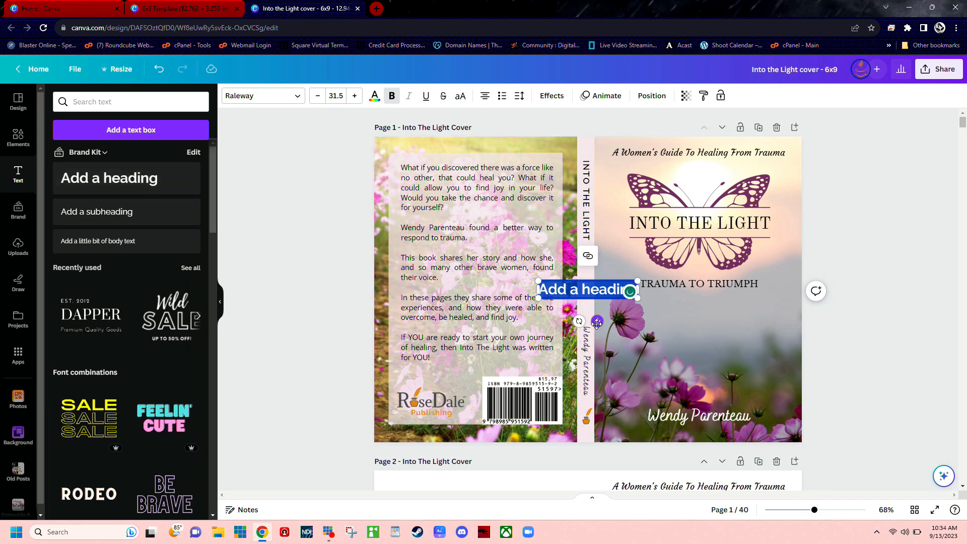
pyautogui.moveTo(597, 321); pyautogui.dragTo(713, 344)
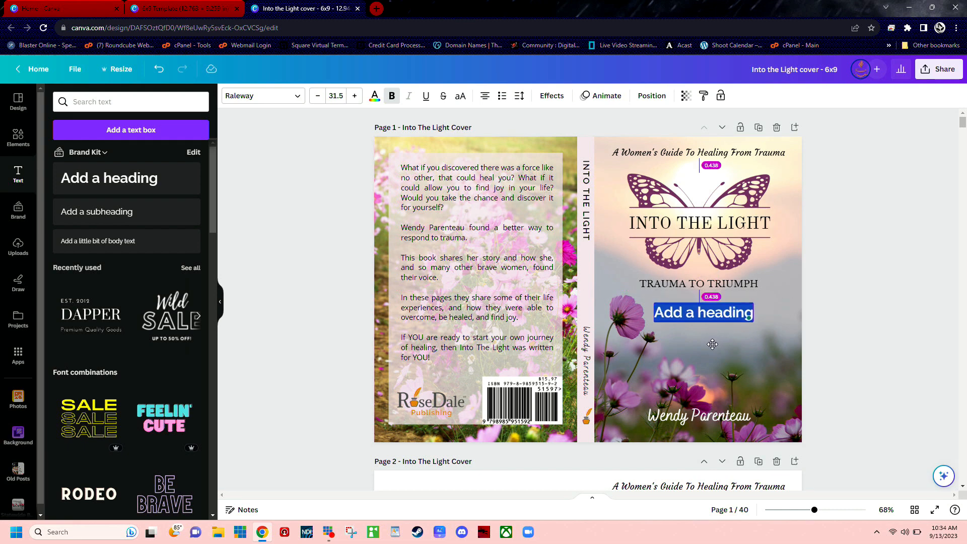
pyautogui.moveTo(712, 344); pyautogui.dragTo(713, 344)
pyautogui.moveTo(712, 344); pyautogui.dragTo(713, 344)
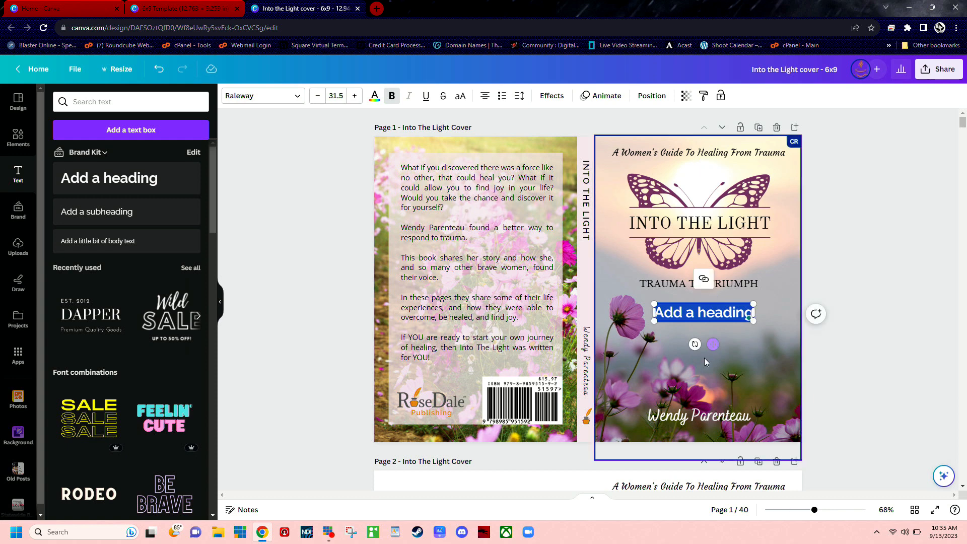
# Step: Move the added heading over the outer edge of the front cover and delete it
pyautogui.click(716, 312)
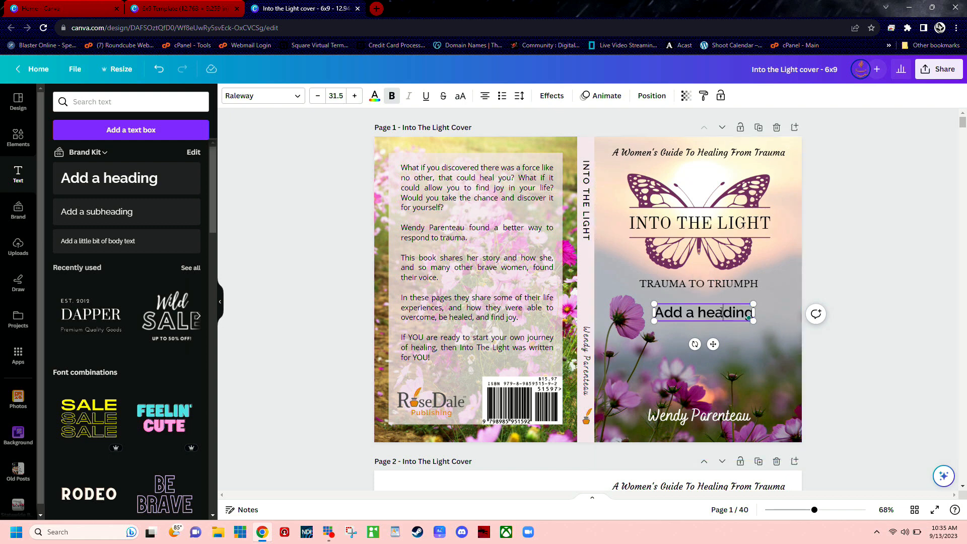
pyautogui.moveTo(714, 345); pyautogui.dragTo(802, 319)
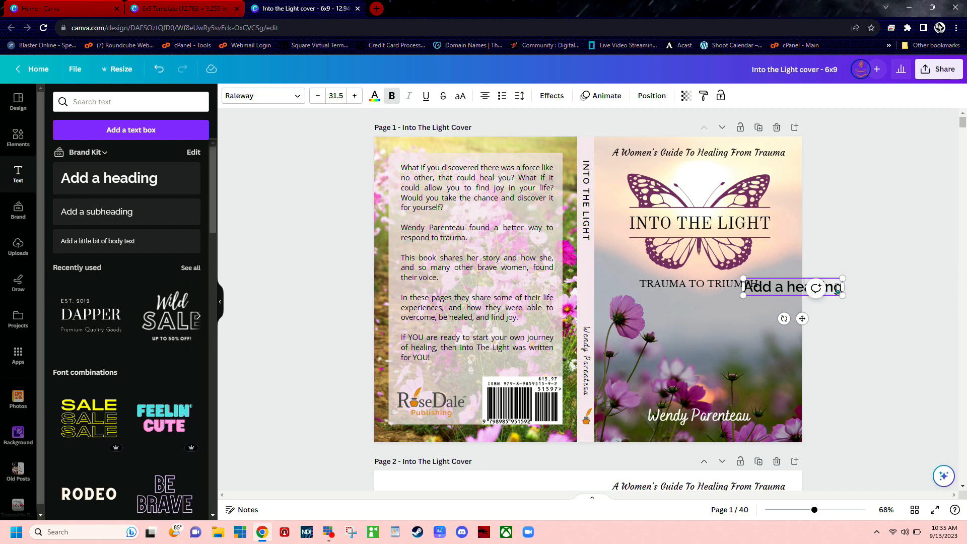
pyautogui.click(831, 297)
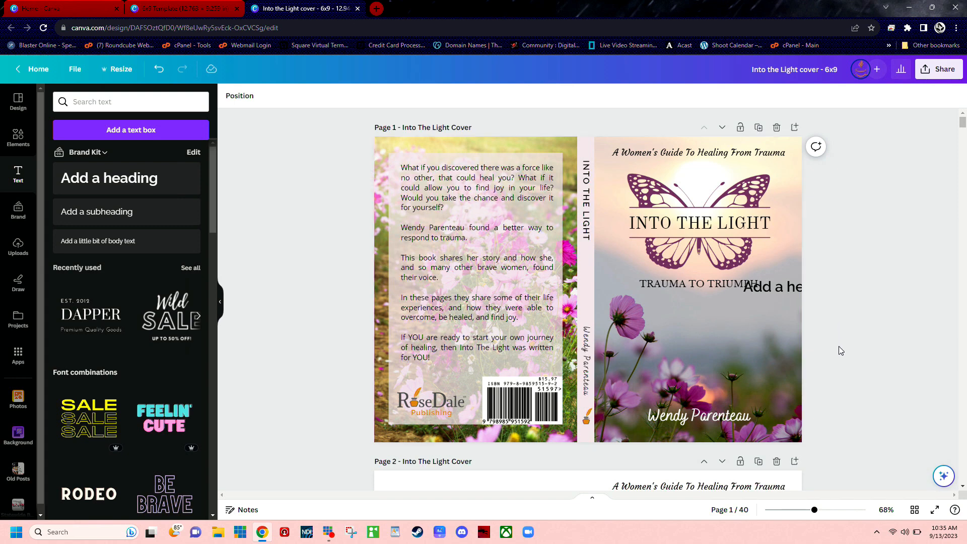
pyautogui.click(776, 290)
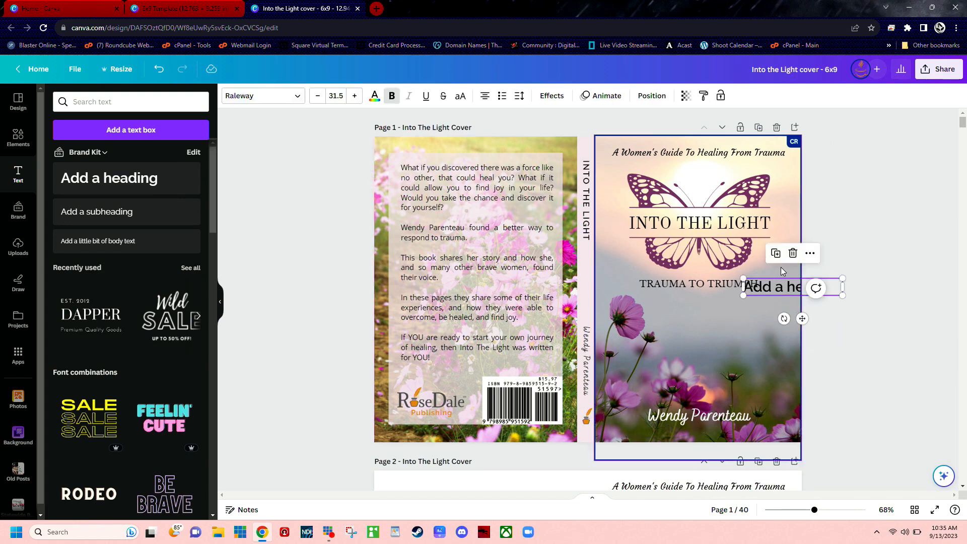
pyautogui.click(792, 253)
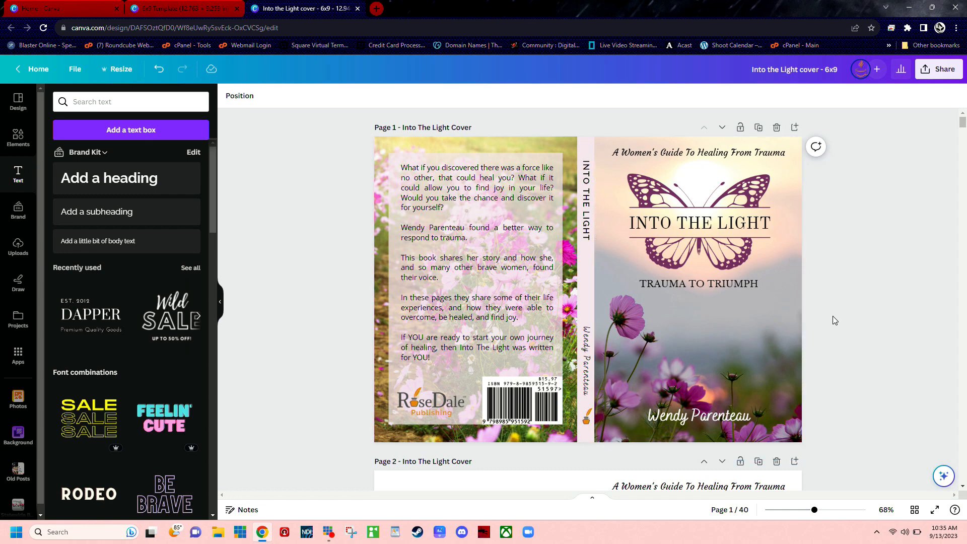
# Step: Select in turn the butterfly graphic, the pale rectangle behind the spine and the back cover blurb to inspect these layers
pyautogui.click(676, 231)
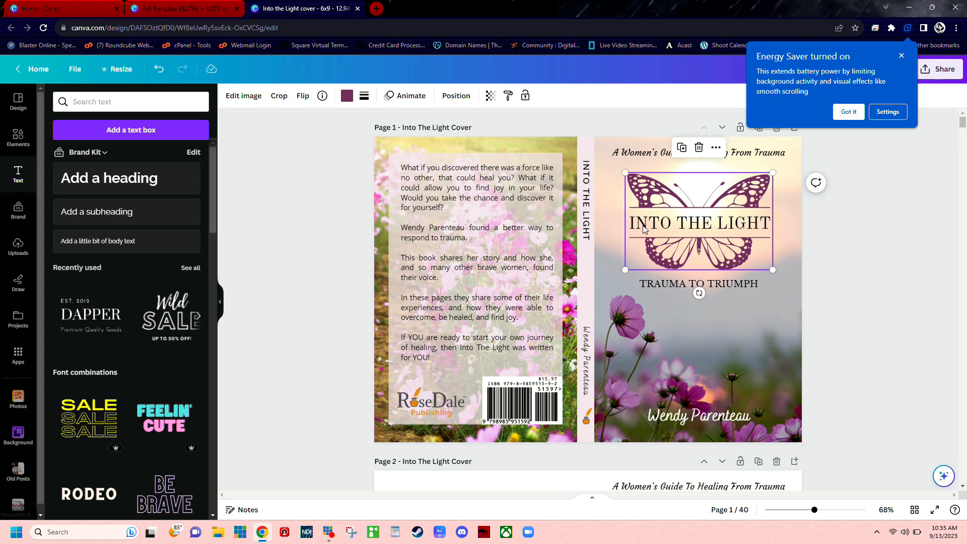
pyautogui.click(847, 306)
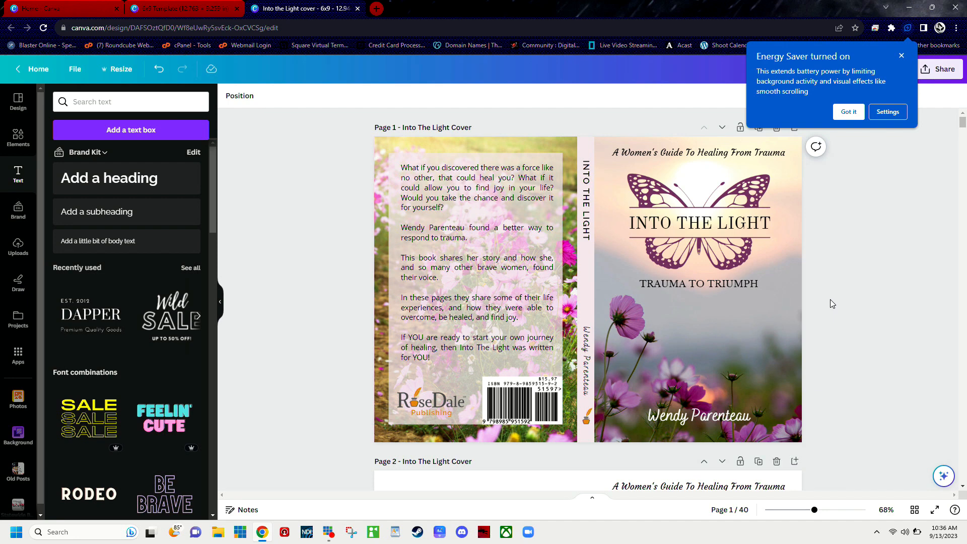
pyautogui.click(585, 146)
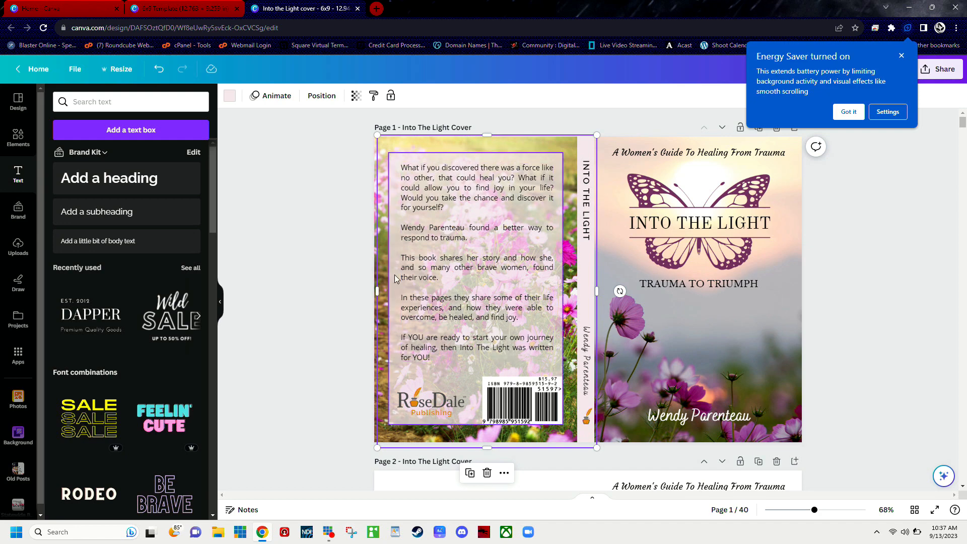
pyautogui.click(420, 267)
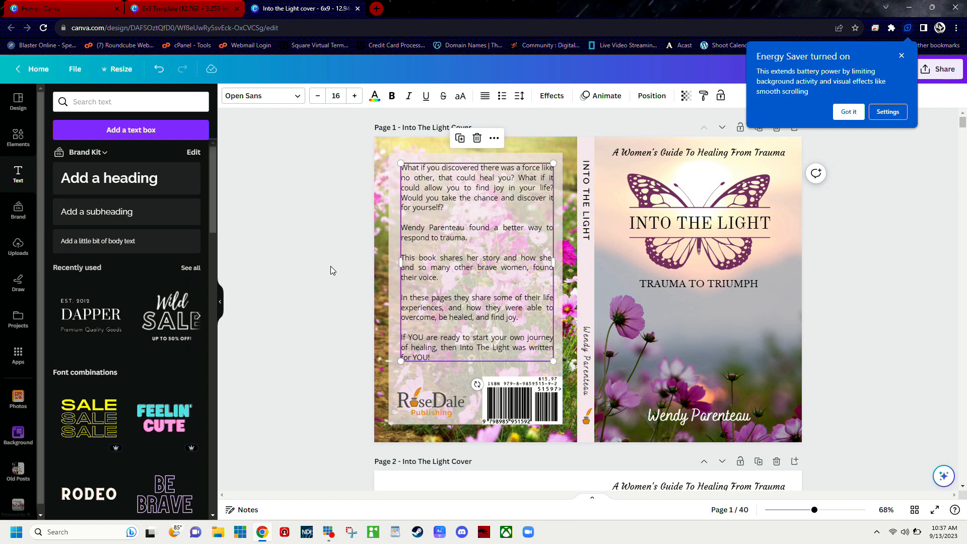
pyautogui.click(331, 267)
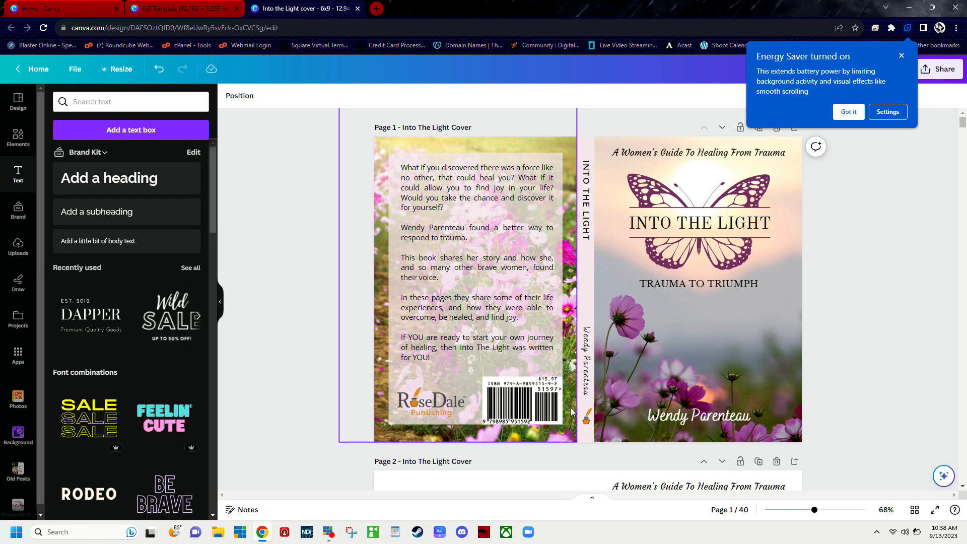
# Step: Try moving the ISBN barcode slightly up on the back cover, then undo the move and deselect it
pyautogui.click(505, 401)
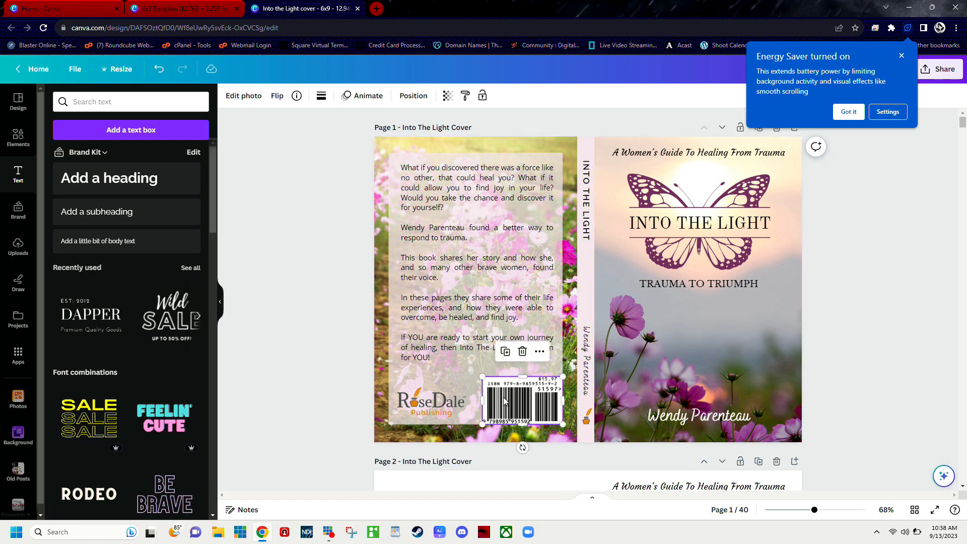
pyautogui.moveTo(505, 400); pyautogui.dragTo(506, 392)
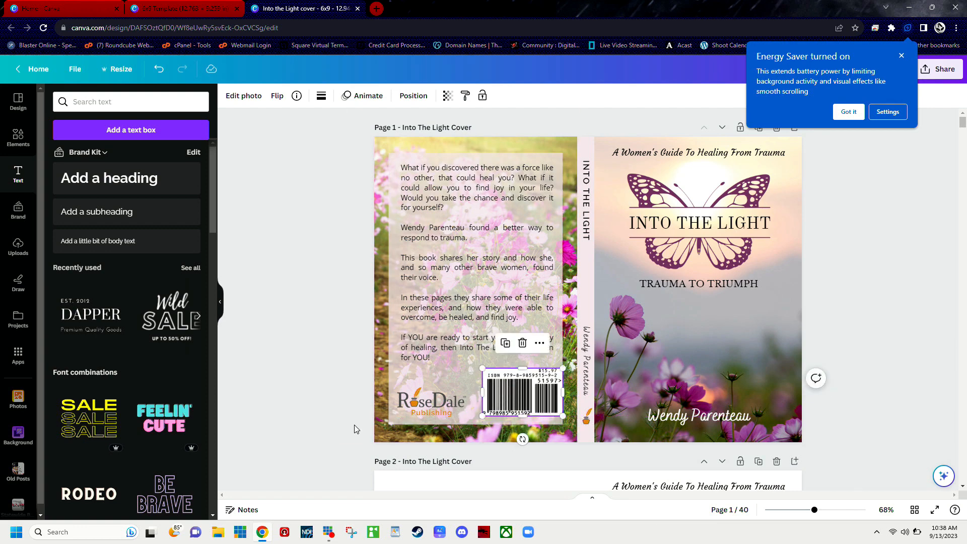
pyautogui.click(158, 71)
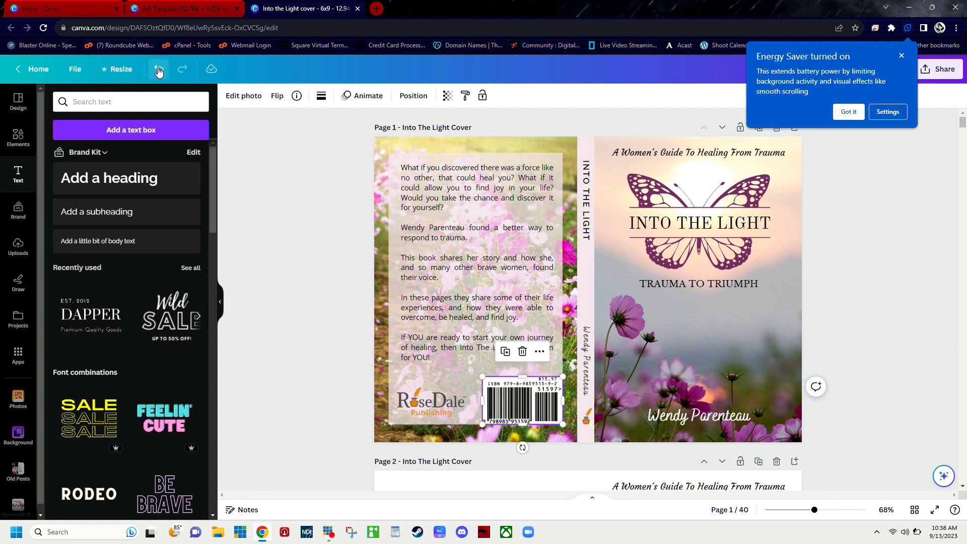
pyautogui.click(285, 305)
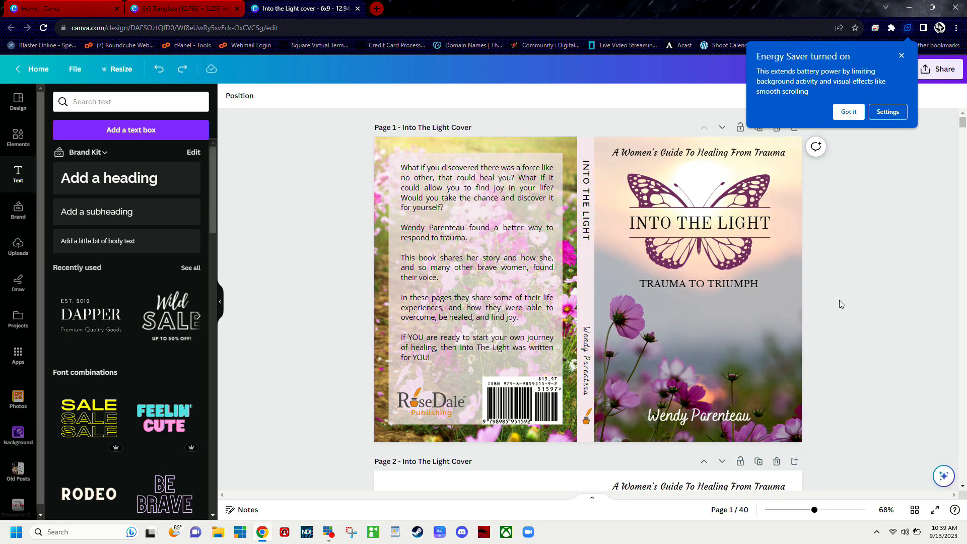
# Step: Glance through the pages below the cover and dismiss the Energy Saver notice
pyautogui.scroll(-2, 840, 303)
pyautogui.scroll(-3, 839, 300)
pyautogui.scroll(-2, 840, 300)
pyautogui.scroll(2, 839, 301)
pyautogui.scroll(5, 836, 298)
pyautogui.click(846, 115)
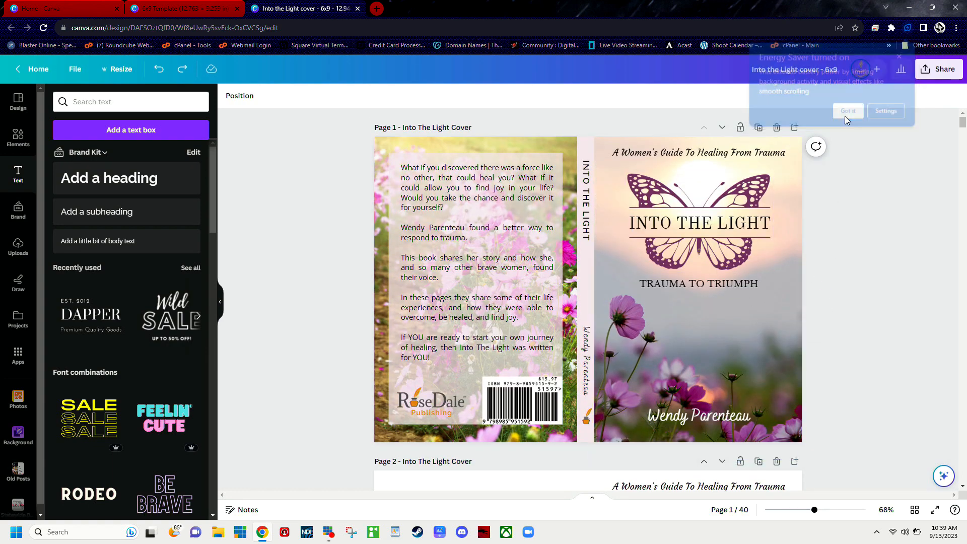
# Step: Duplicate the cover page and shift the butterfly, the front cover photo and the blurb text freely on the copy
pyautogui.click(758, 128)
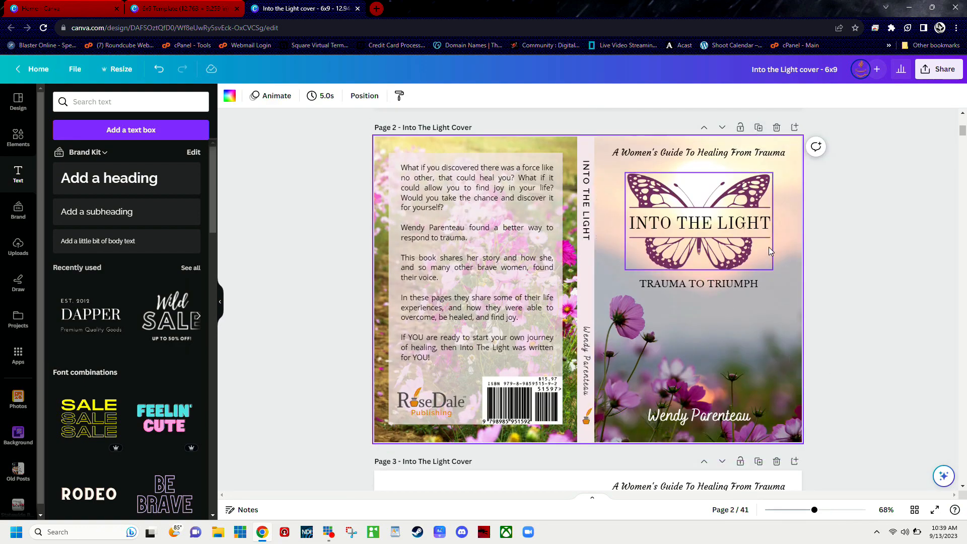
pyautogui.moveTo(769, 248); pyautogui.dragTo(525, 286)
pyautogui.moveTo(651, 311); pyautogui.dragTo(690, 243)
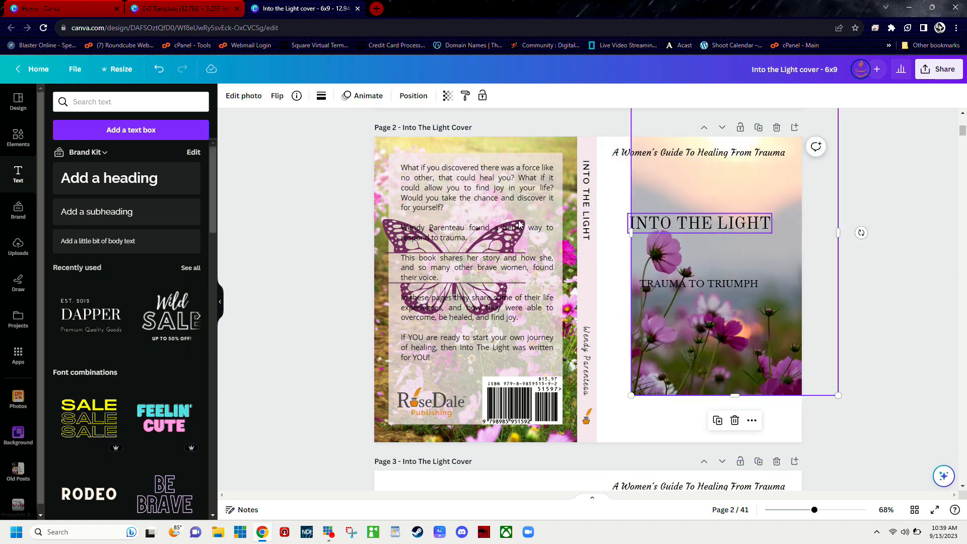
pyautogui.moveTo(546, 210); pyautogui.dragTo(681, 240)
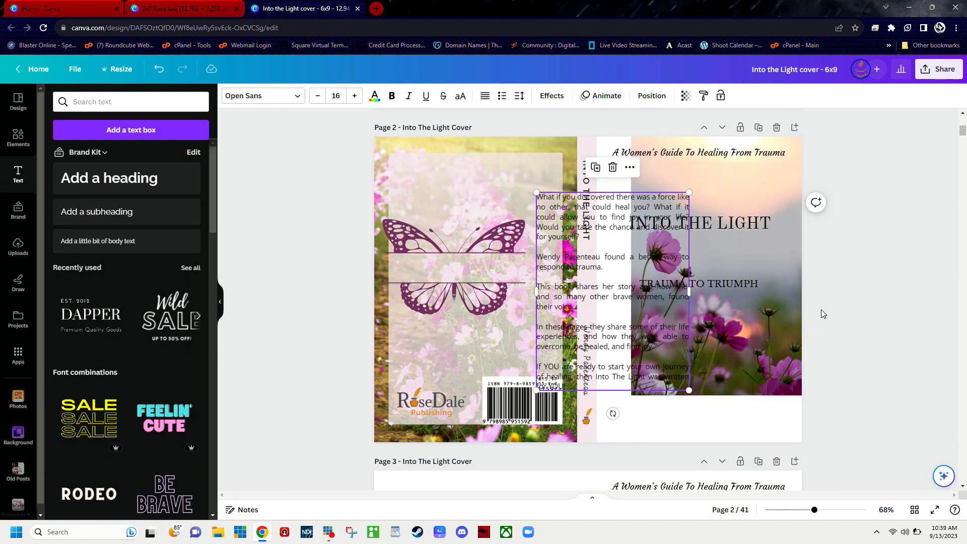
# Step: Delete the duplicated cover page with the rearranged elements
pyautogui.scroll(3, 821, 309)
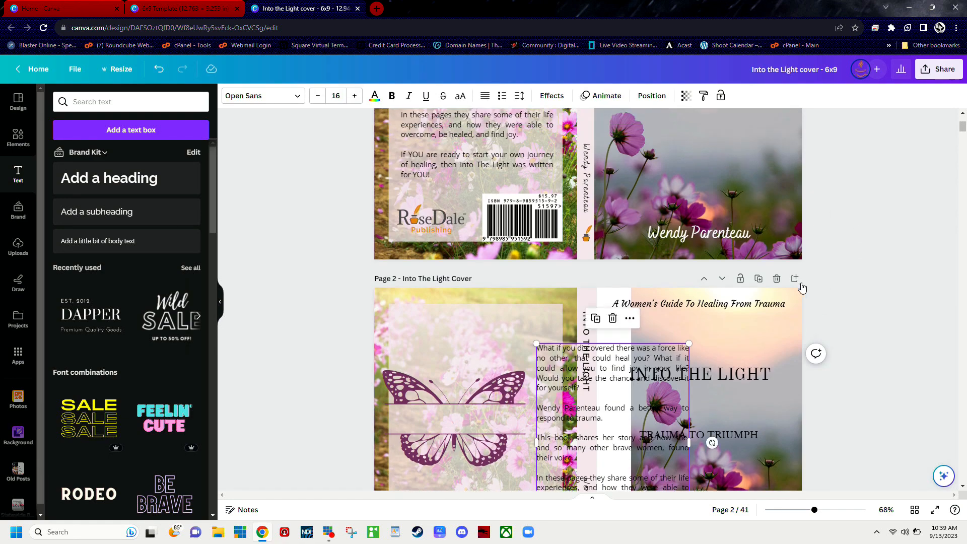
pyautogui.click(777, 279)
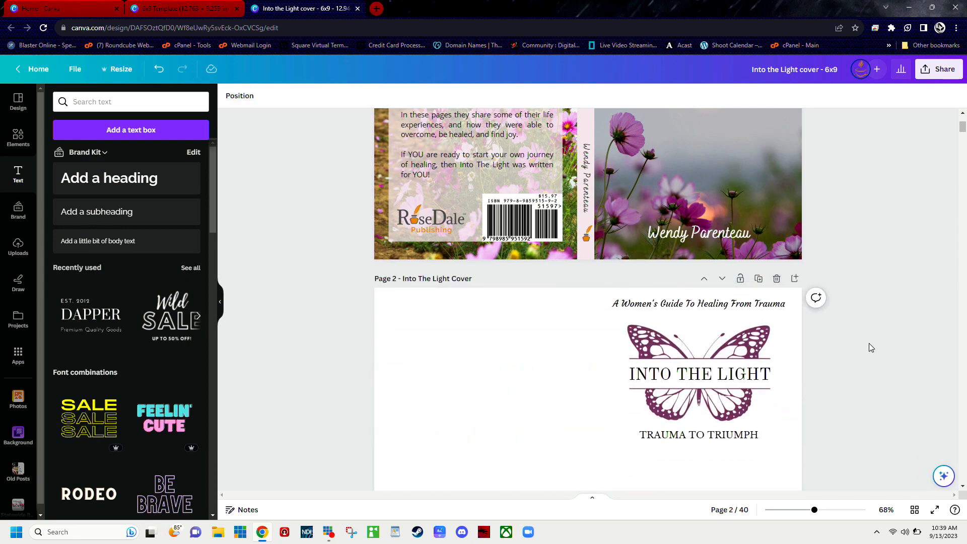
# Step: Review the remaining pages, from the cover version without photos through the butterfly chapter headings to the Conclusion and author pages
pyautogui.scroll(-3, 848, 333)
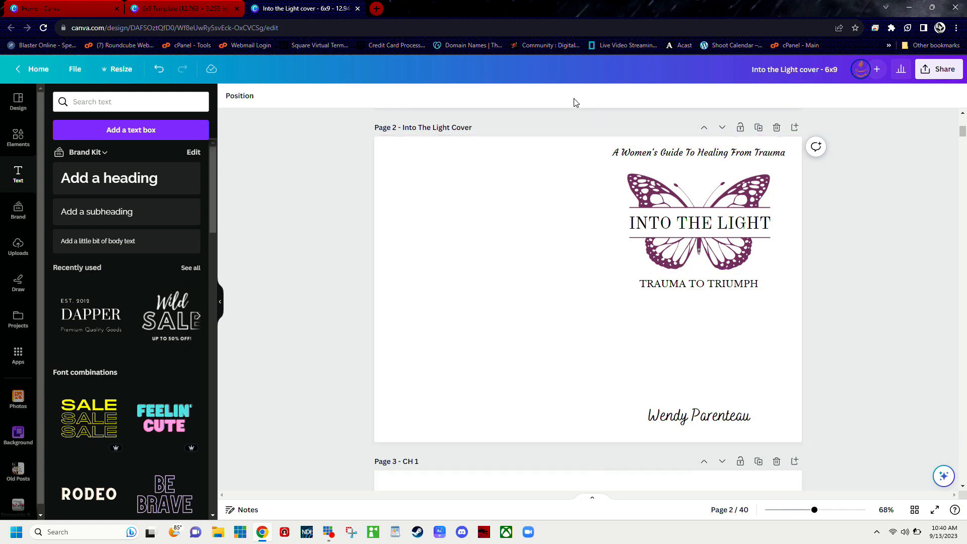
pyautogui.scroll(-7, 932, 186)
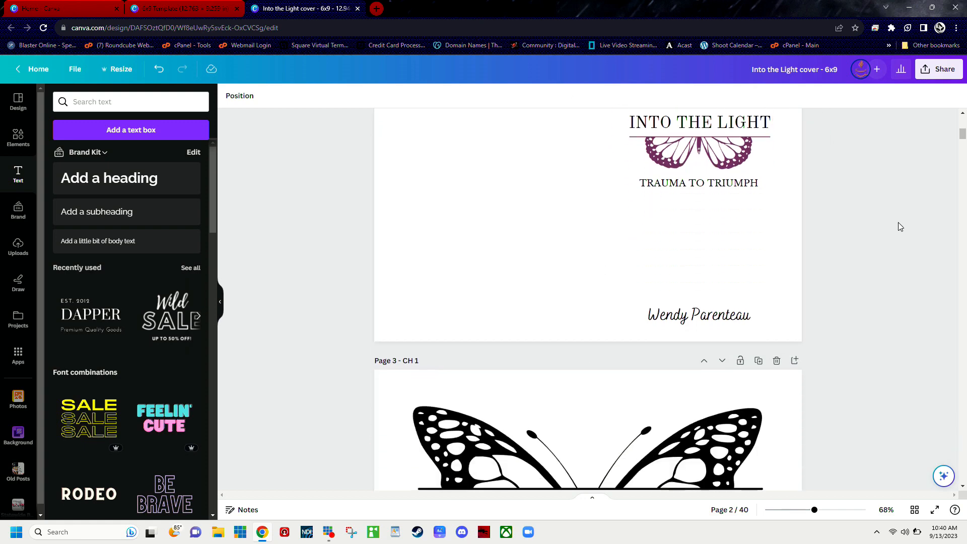
pyautogui.scroll(1, 910, 221)
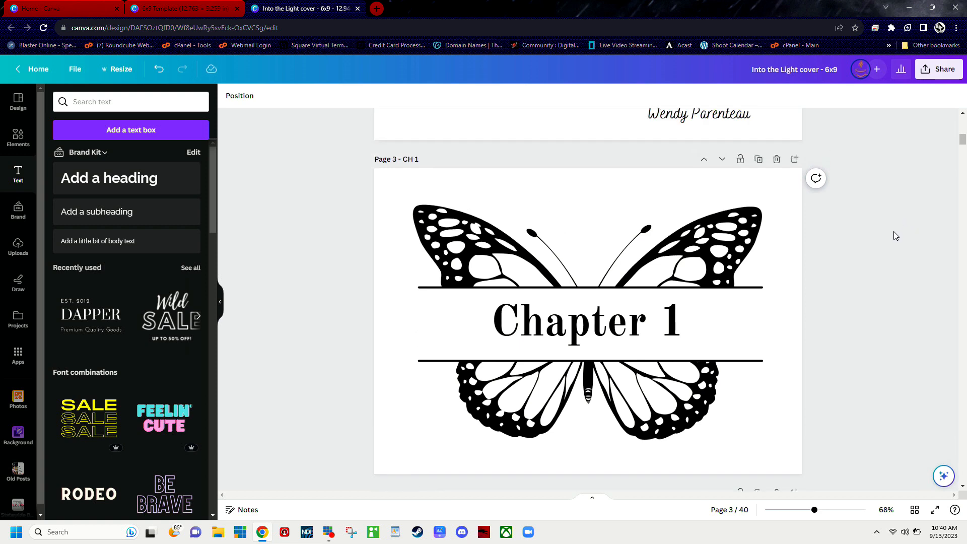
pyautogui.scroll(-6, 894, 233)
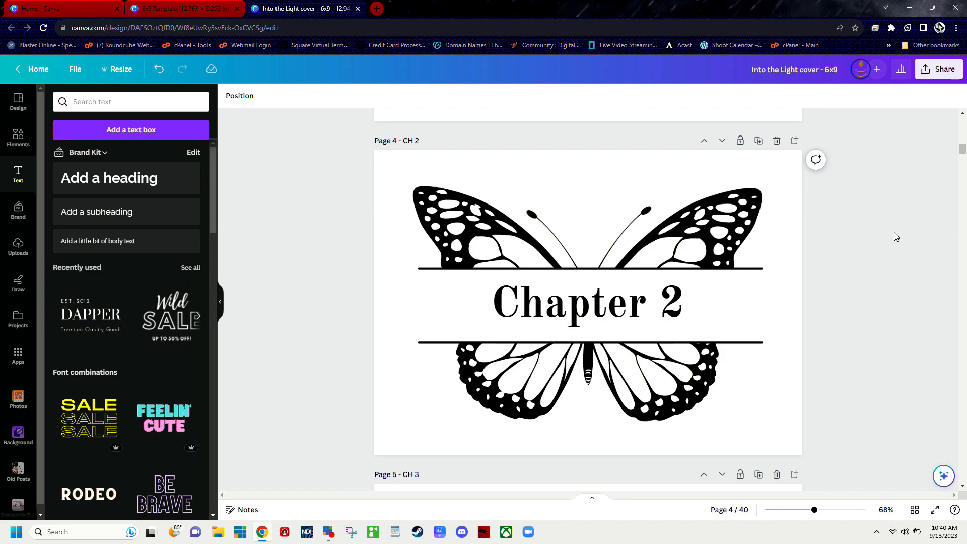
pyautogui.scroll(-10, 894, 235)
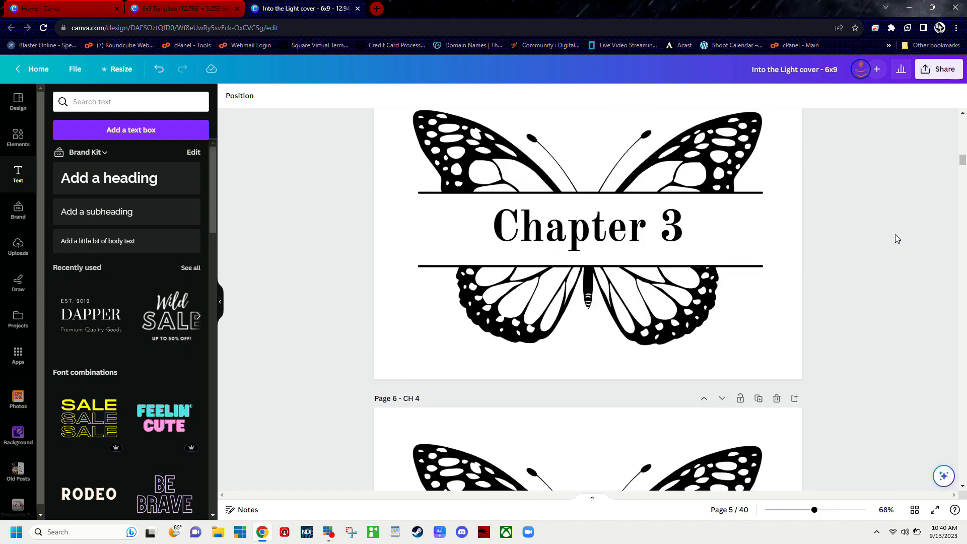
pyautogui.scroll(-10, 895, 238)
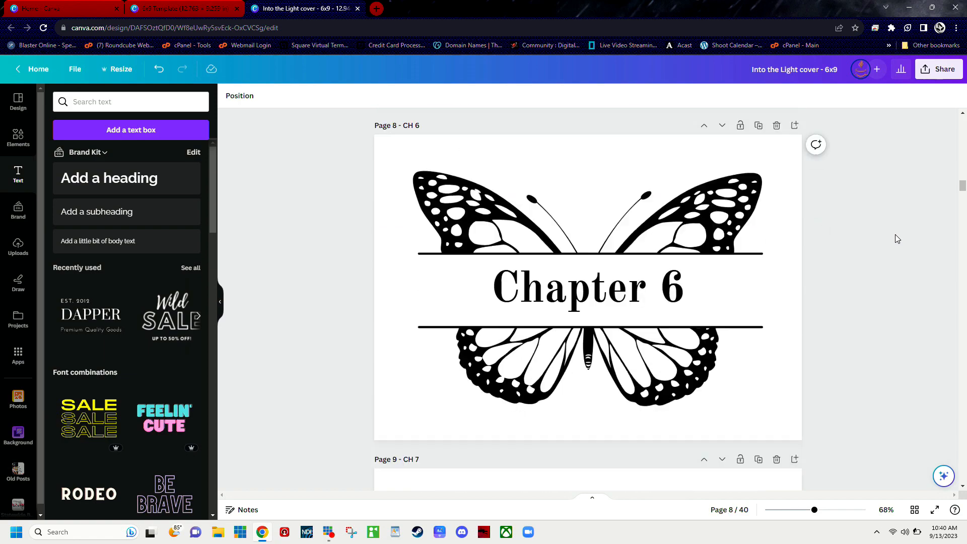
pyautogui.scroll(-2, 898, 239)
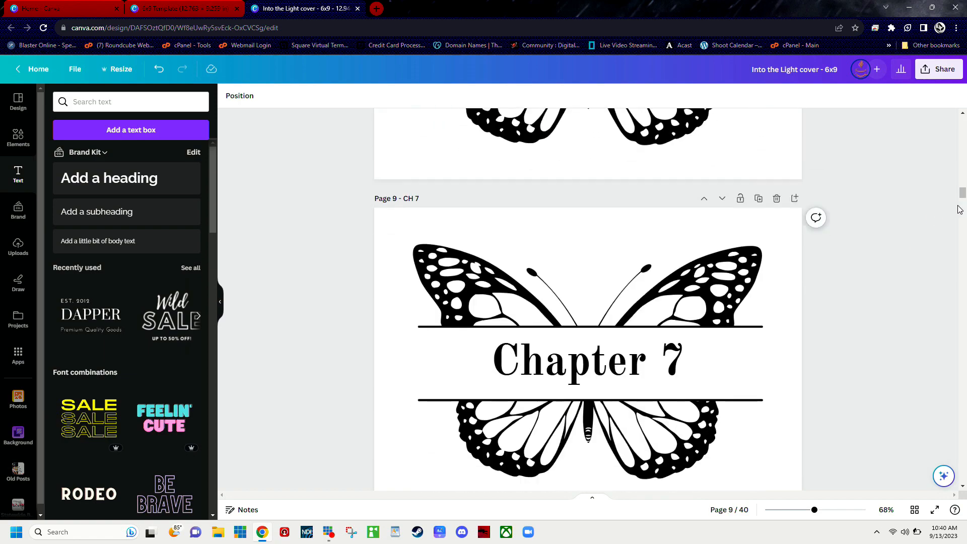
pyautogui.moveTo(963, 209); pyautogui.dragTo(929, 459)
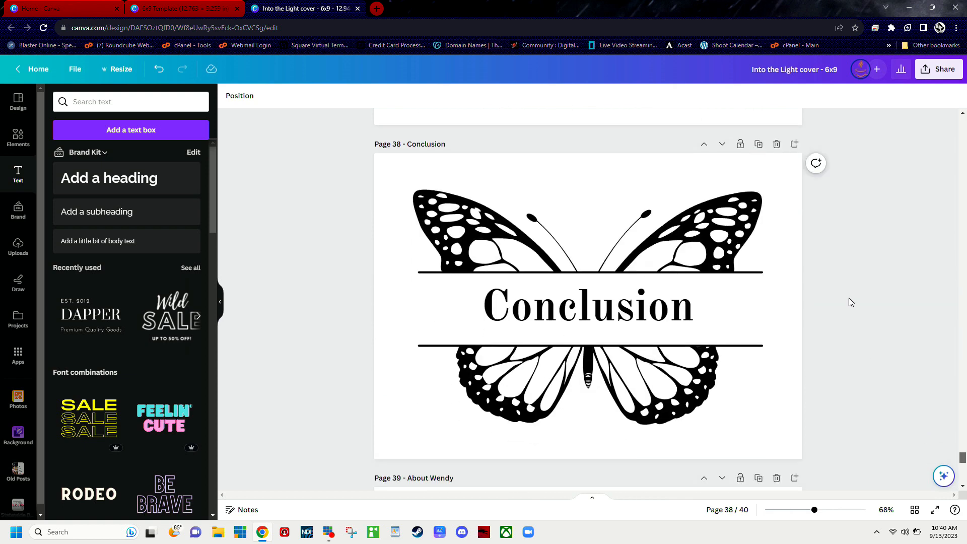
pyautogui.scroll(-5, 849, 298)
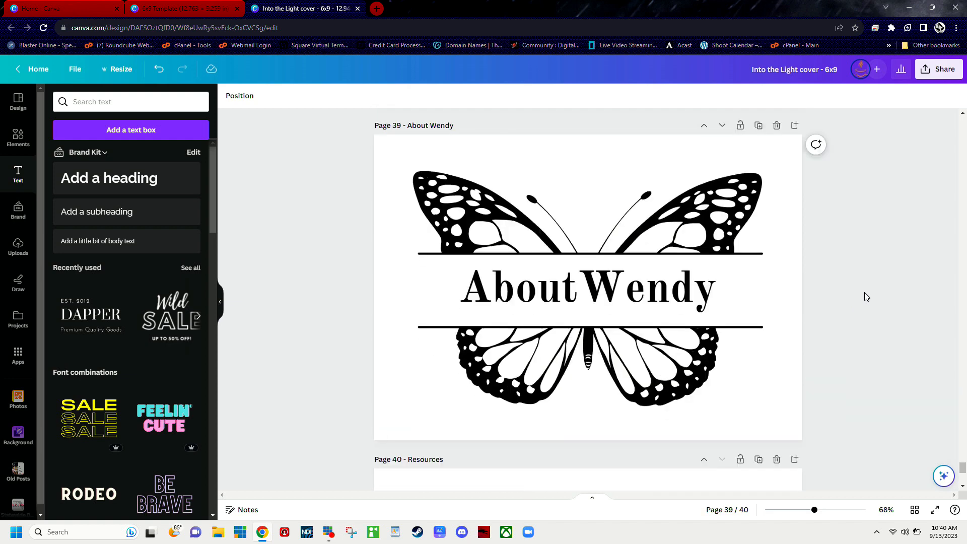
# Step: View the Resources heading on the last page and return to the full wraparound cover on page 1
pyautogui.scroll(-4, 872, 296)
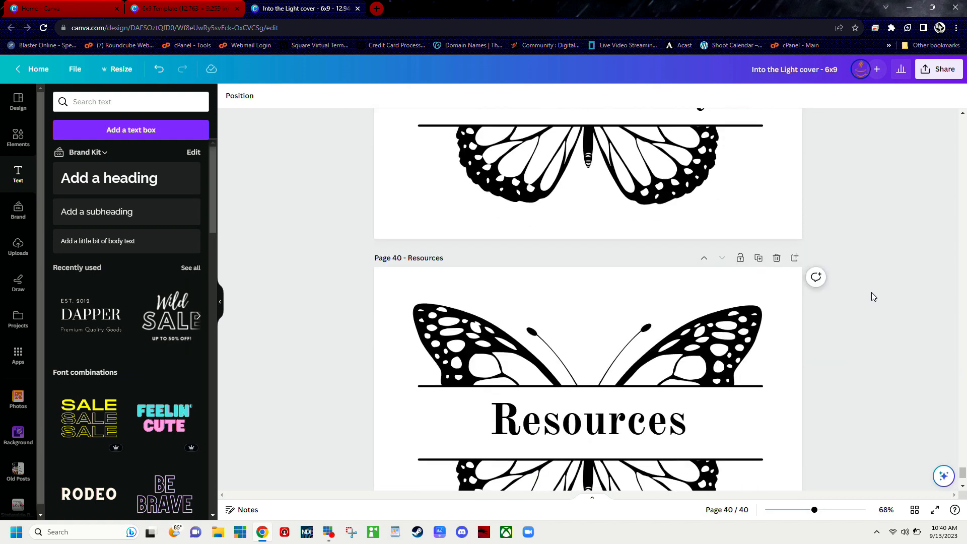
pyautogui.scroll(-2, 873, 297)
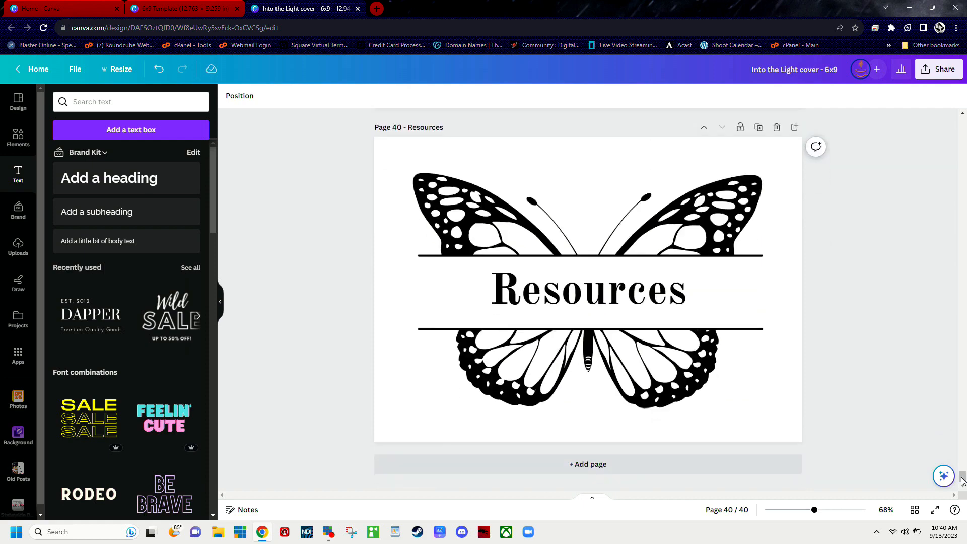
pyautogui.moveTo(963, 475); pyautogui.dragTo(962, 315)
pyautogui.moveTo(948, 217); pyautogui.dragTo(944, 86)
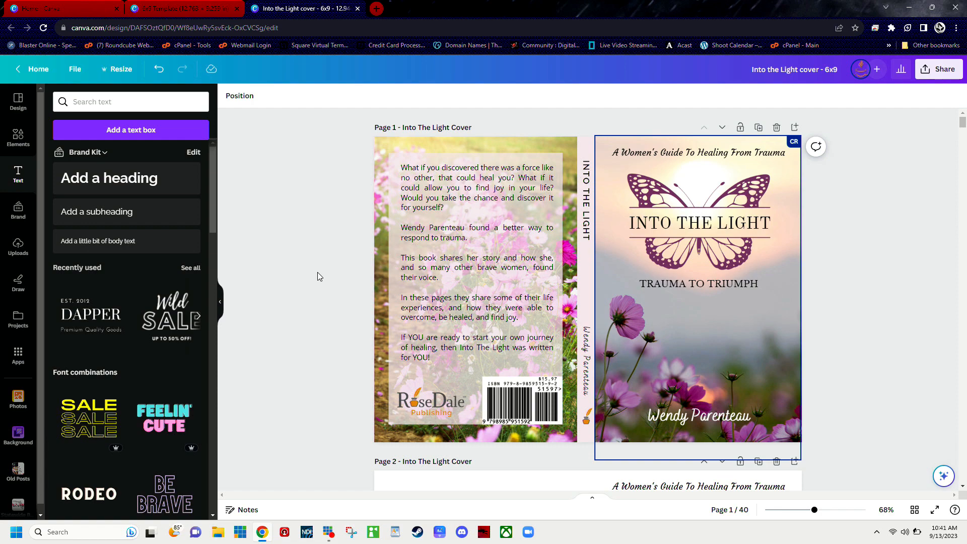
pyautogui.scroll(-3, 271, 223)
pyautogui.scroll(3, 271, 223)
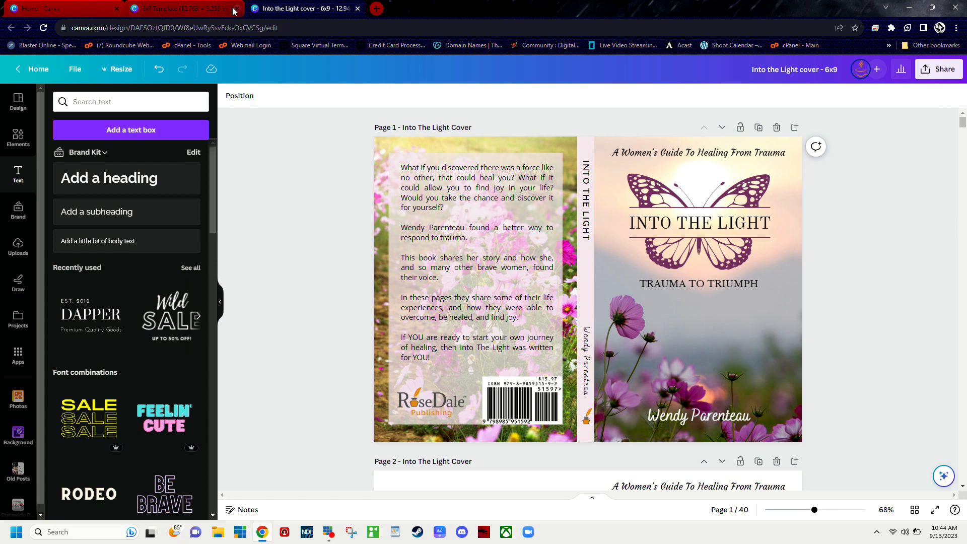
# Step: Look at the blank 6x9 Template design and return to the Into the Light cover for comparison
pyautogui.click(191, 10)
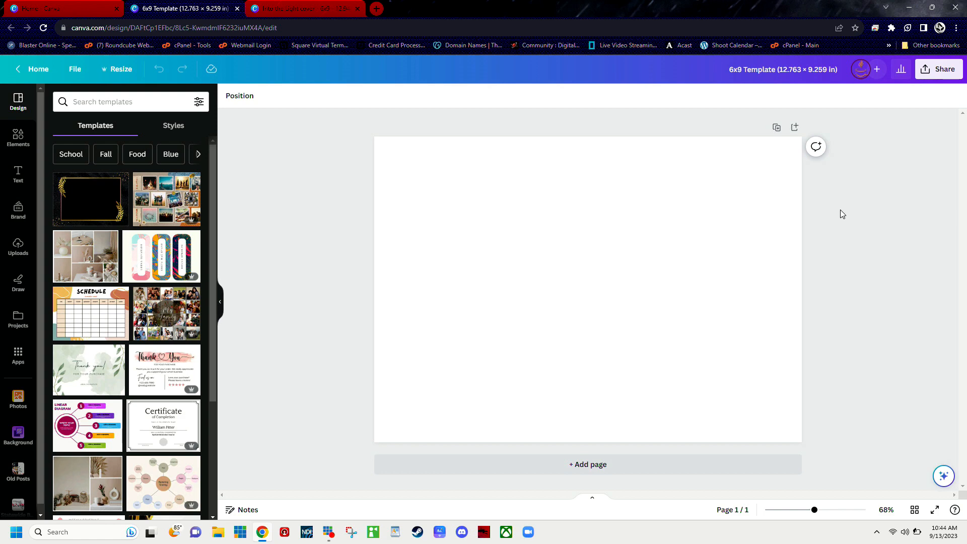
pyautogui.click(305, 10)
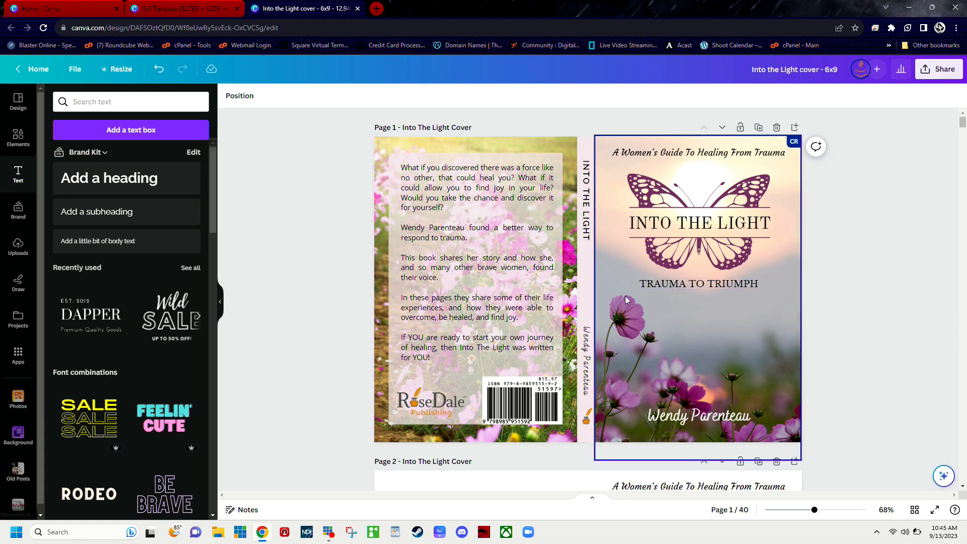
pyautogui.scroll(-6, 878, 301)
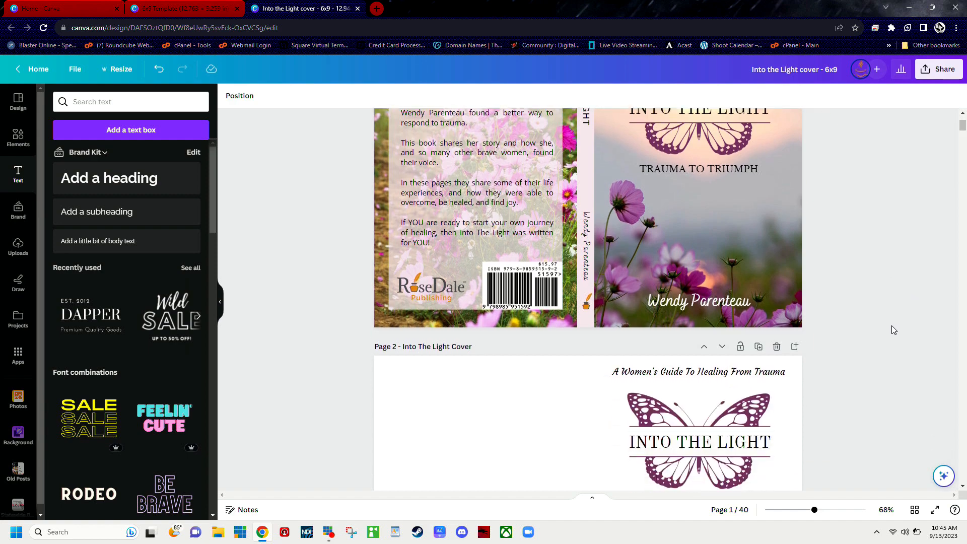
pyautogui.scroll(6, 890, 319)
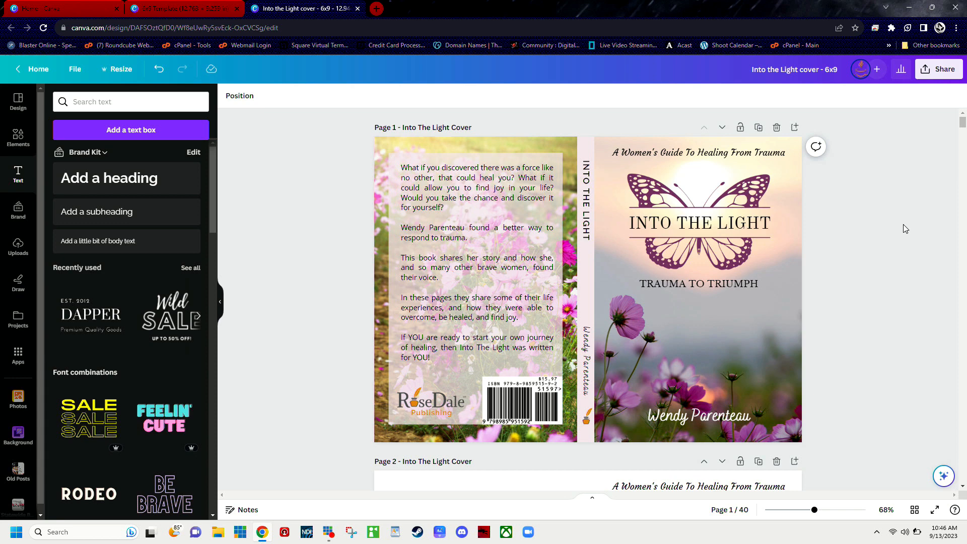
# Step: Browse the recent designs on the Canva home page, including the social media posts and logos, and return to its beginning
pyautogui.click(58, 10)
pyautogui.scroll(-8, 345, 288)
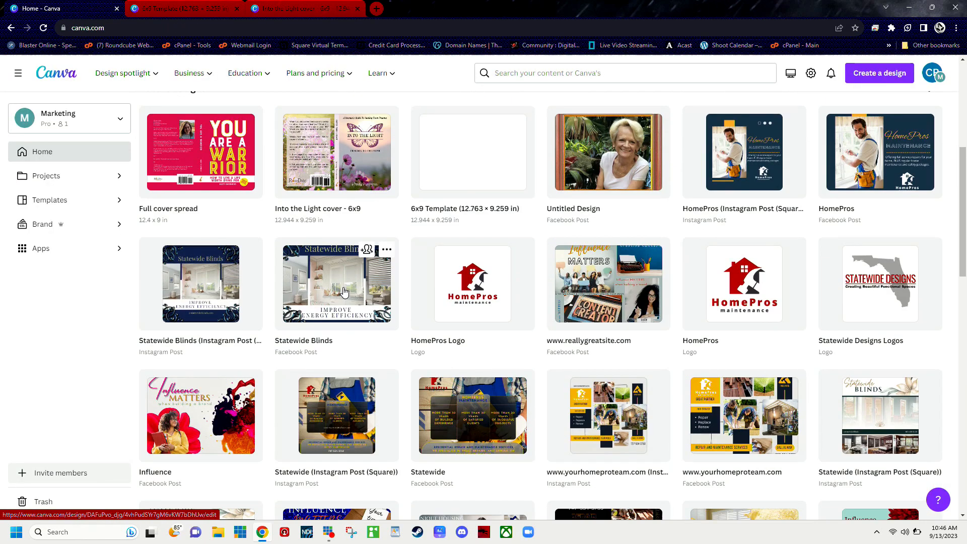
pyautogui.scroll(-3, 344, 288)
pyautogui.scroll(2, 346, 287)
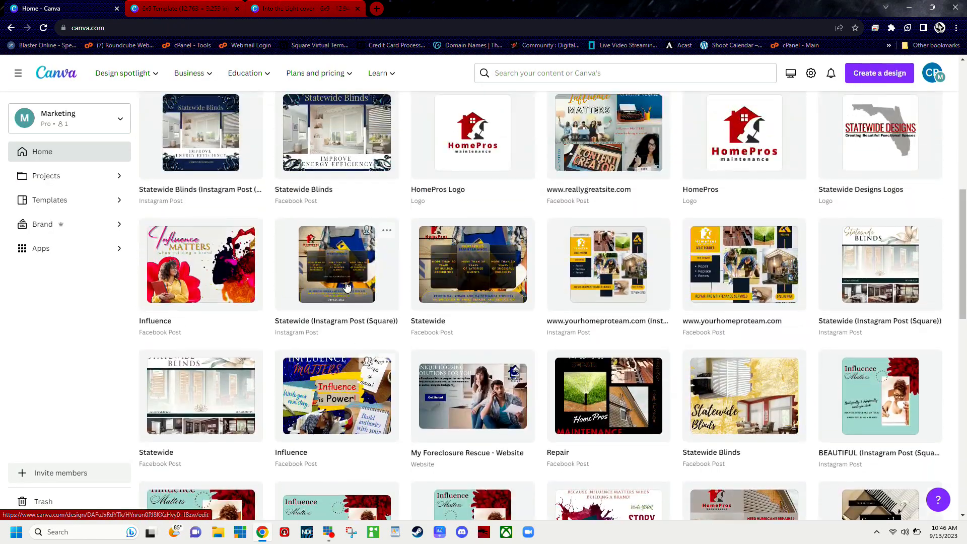
pyautogui.scroll(-1, 346, 285)
pyautogui.scroll(-1, 349, 282)
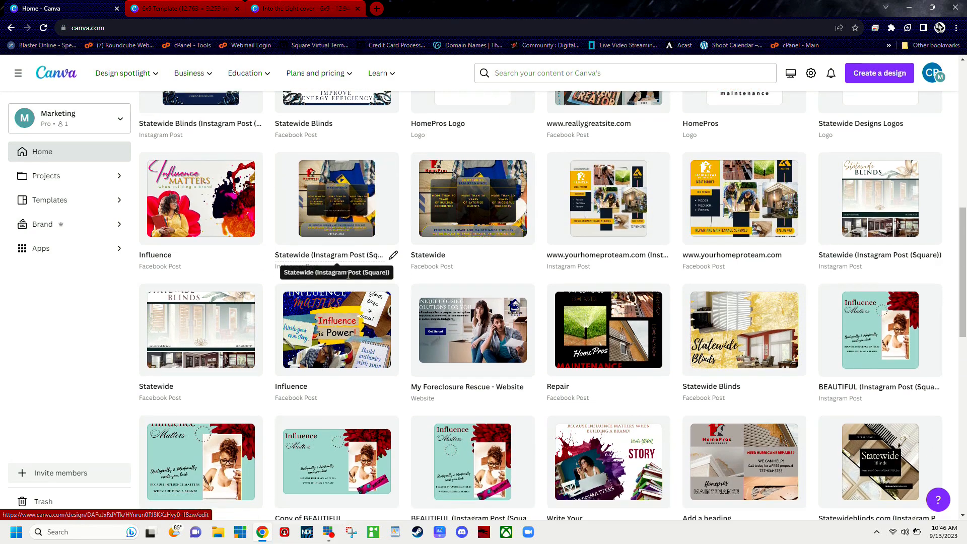
pyautogui.scroll(-8, 351, 280)
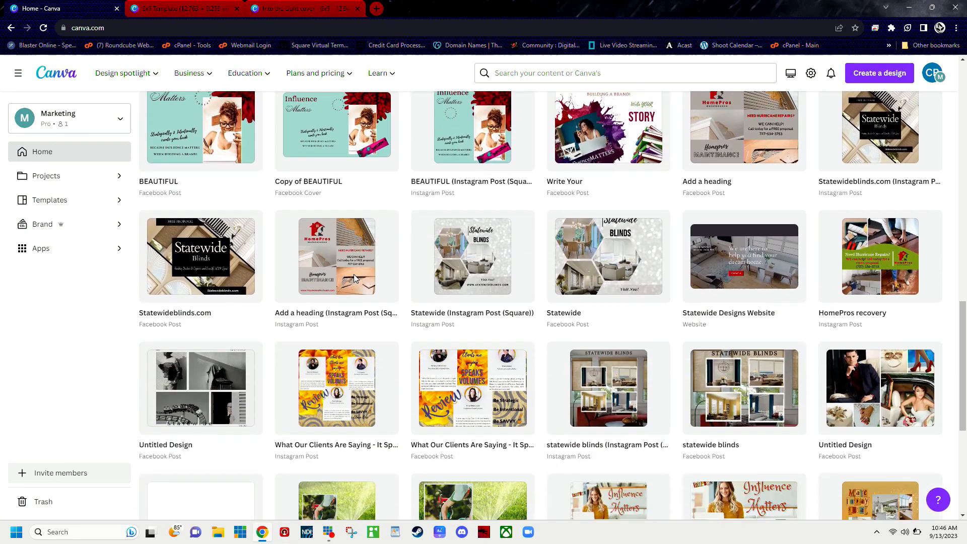
pyautogui.scroll(-3, 354, 278)
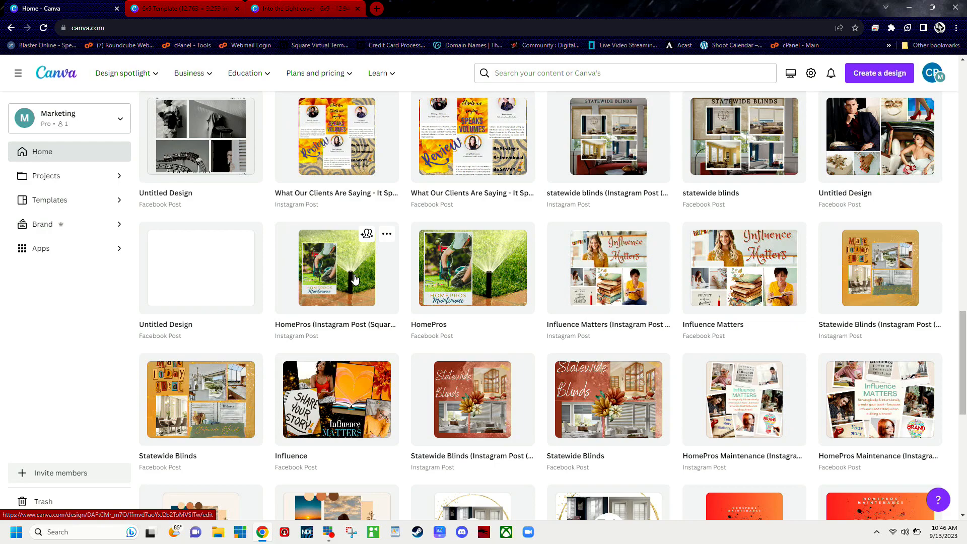
pyautogui.scroll(-1, 355, 279)
pyautogui.scroll(-2, 355, 279)
pyautogui.scroll(9, 355, 277)
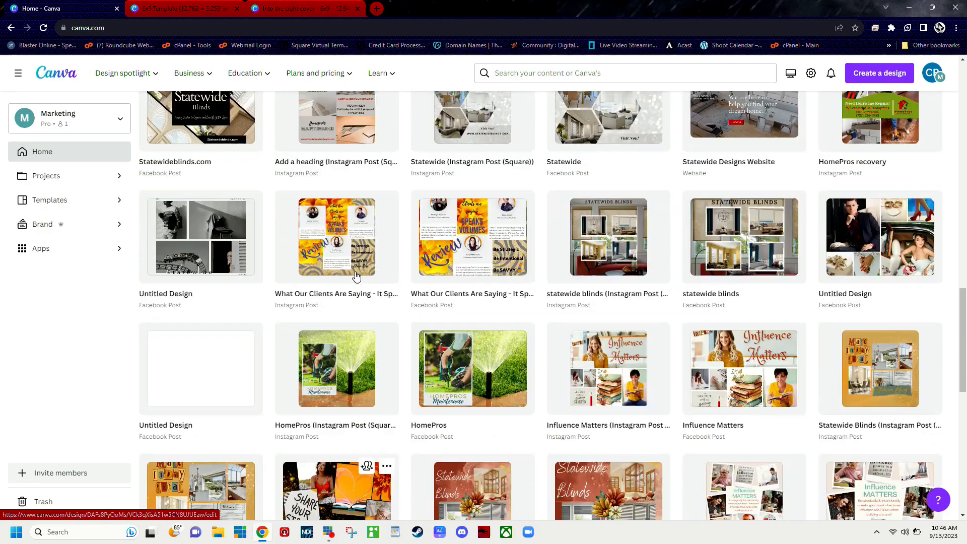
pyautogui.scroll(12, 355, 276)
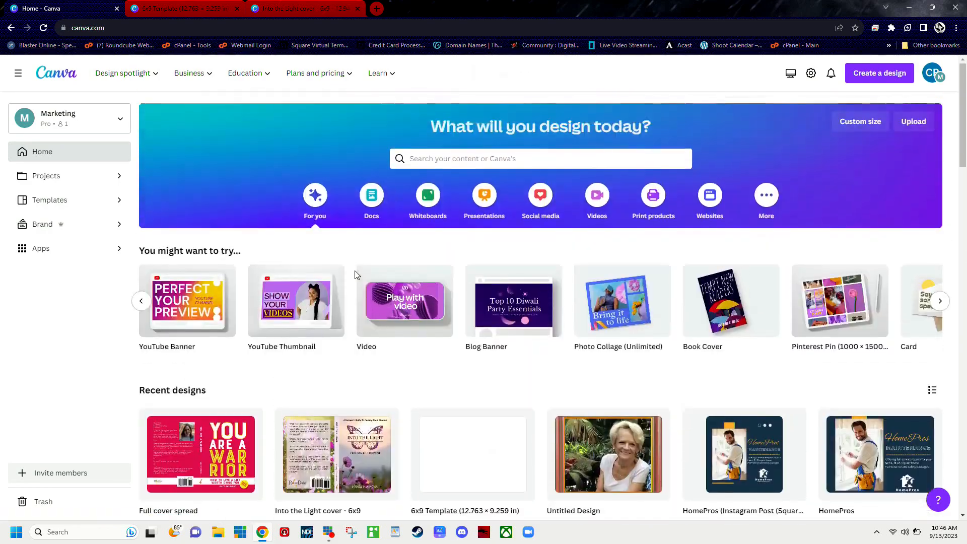